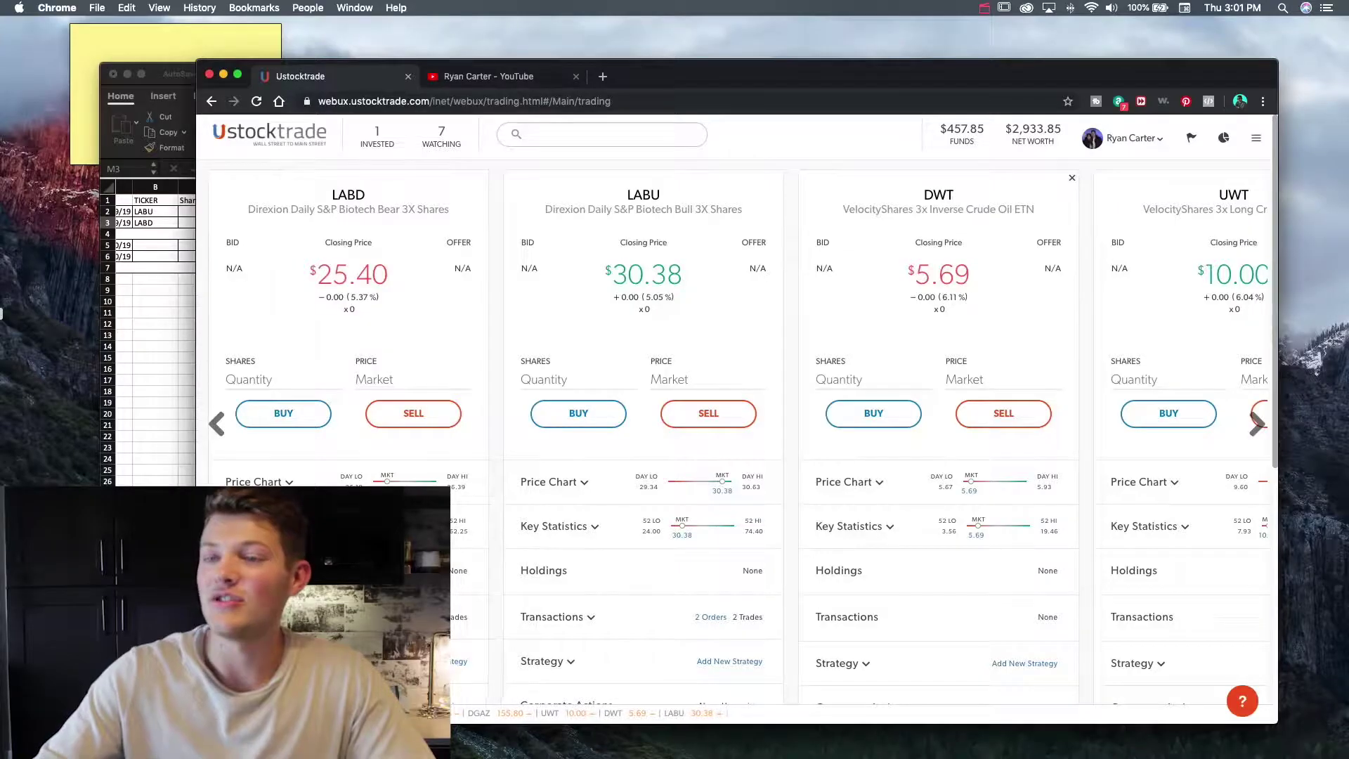
Step: Shift the Chrome window left and widen both edges so the full UWT card shows
drag(773, 76, 690, 71)
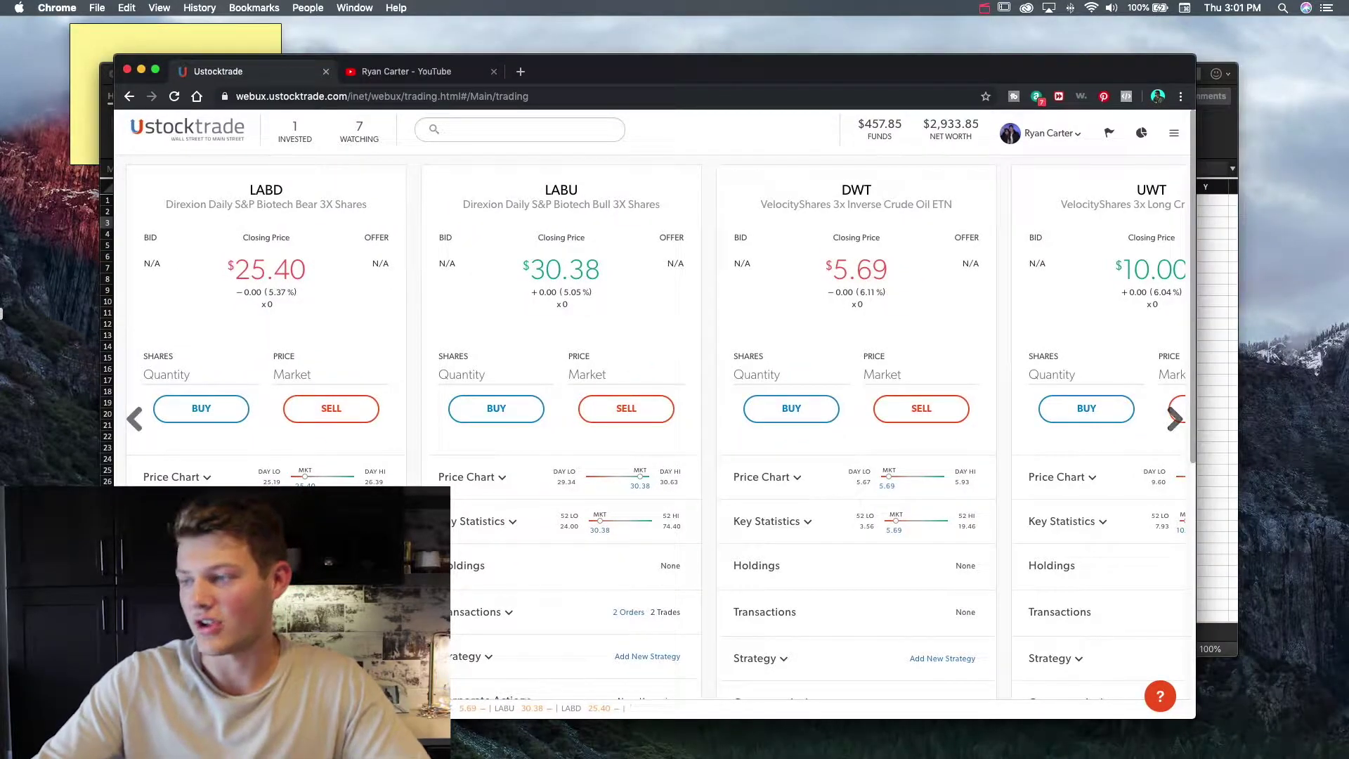
drag(1195, 419, 1270, 419)
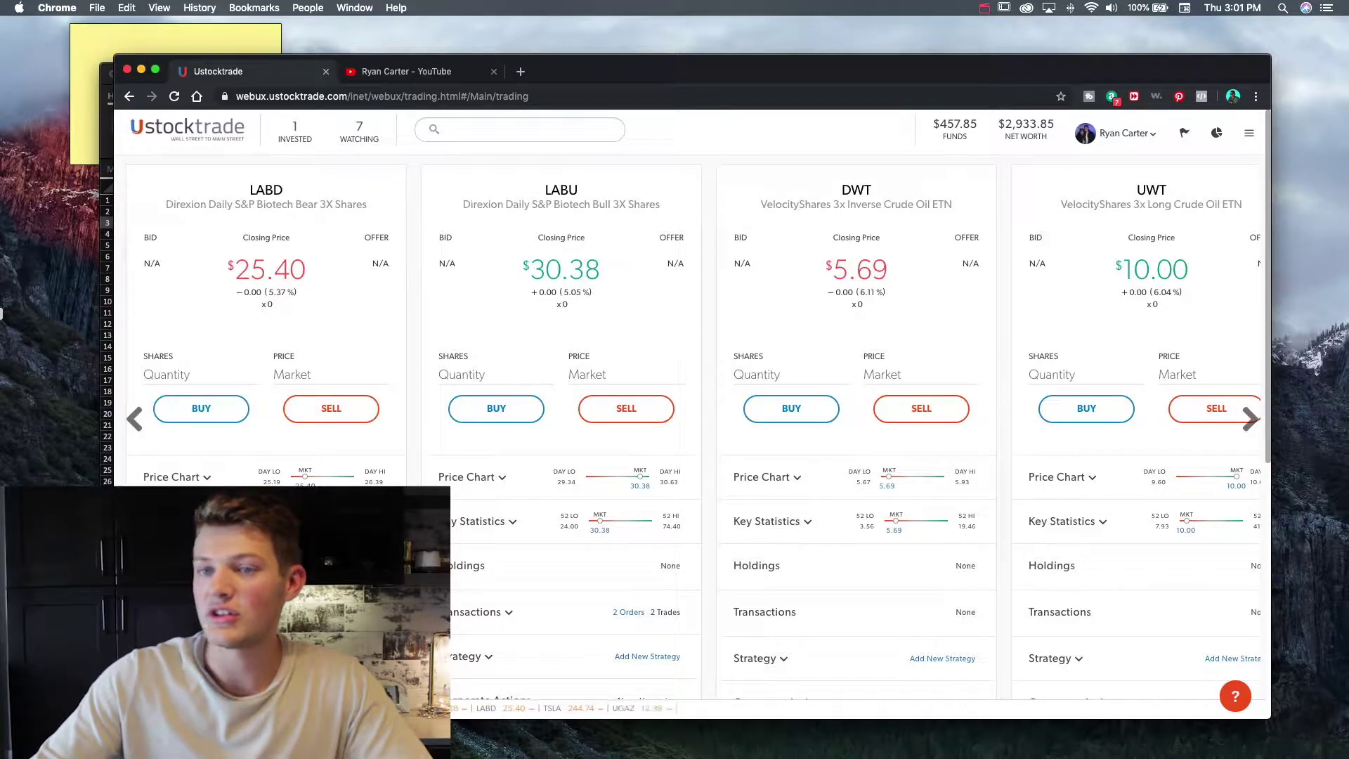
drag(114, 316, 78, 317)
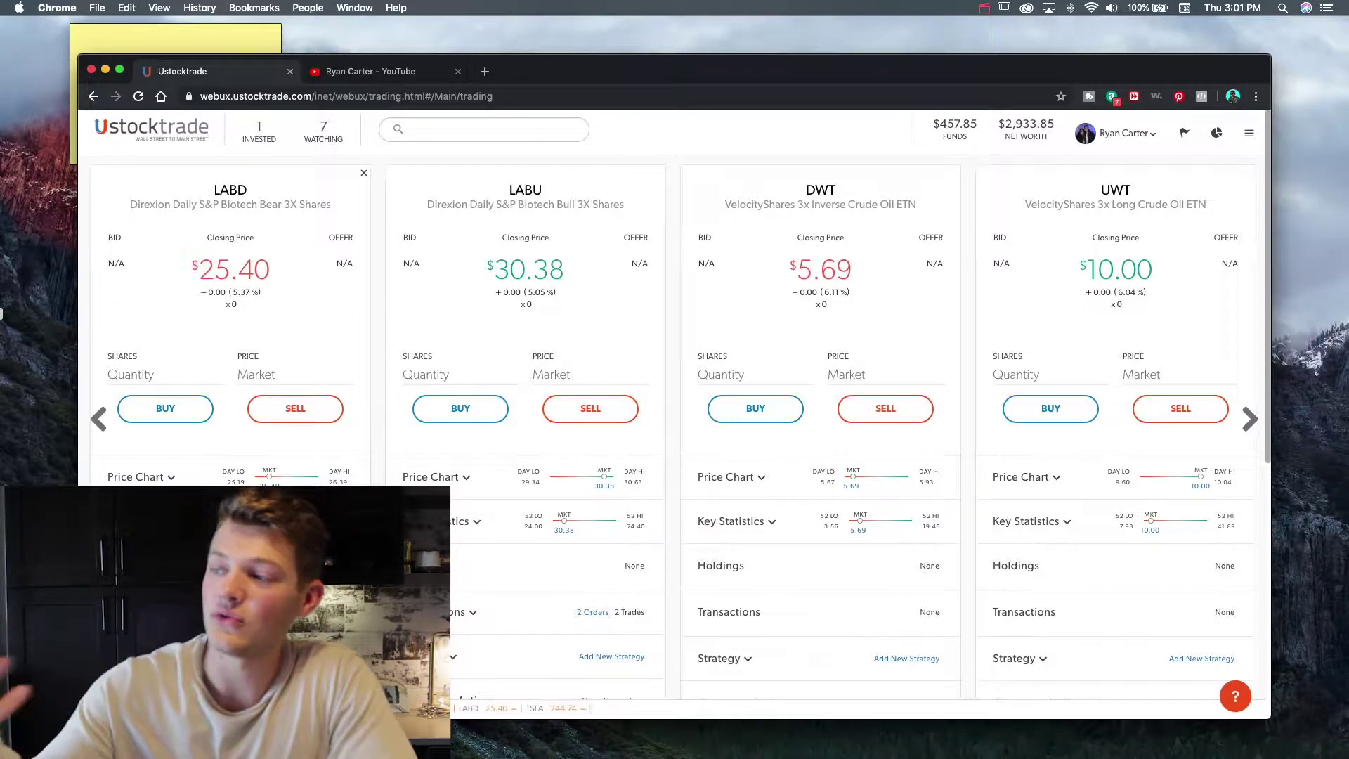
click(483, 129)
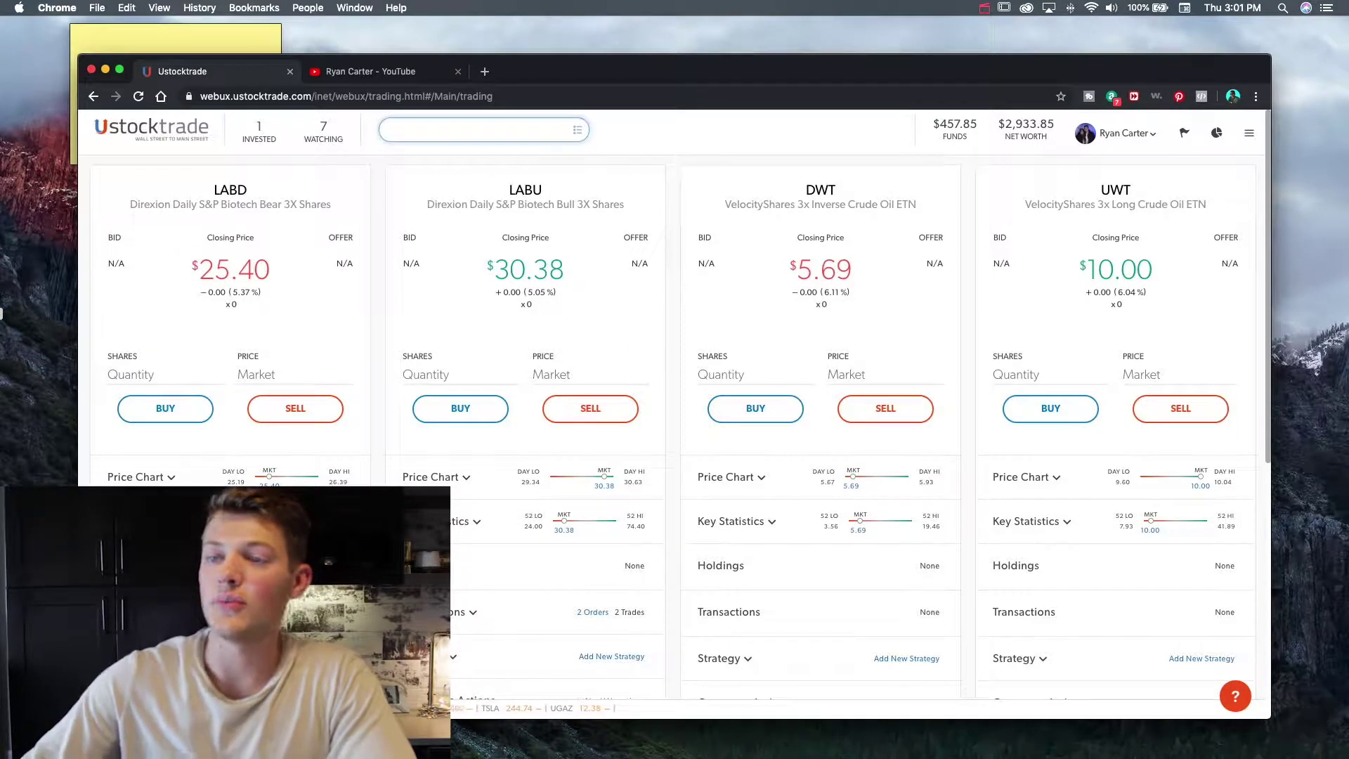
text(lab)
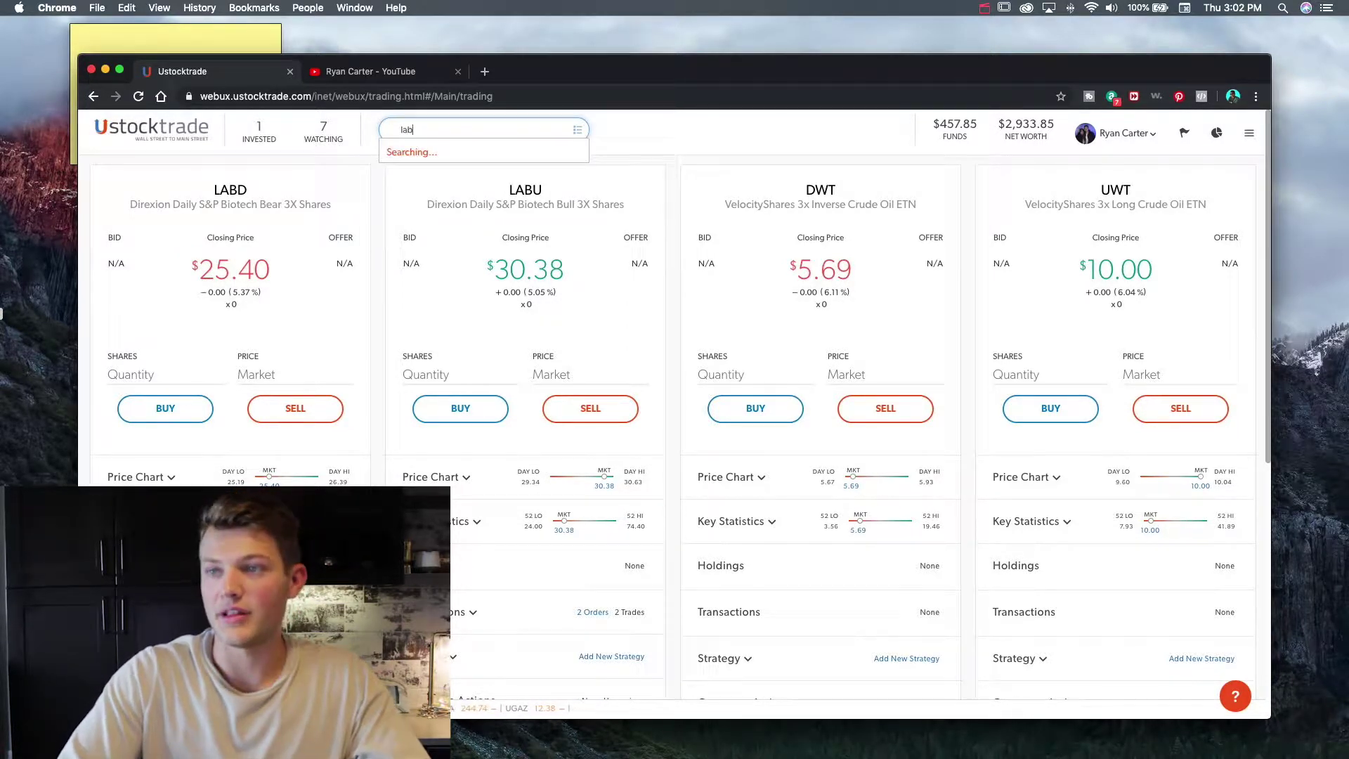
key(BackSpace)
key(BackSpace)
key(BackSpace)
text(JDST)
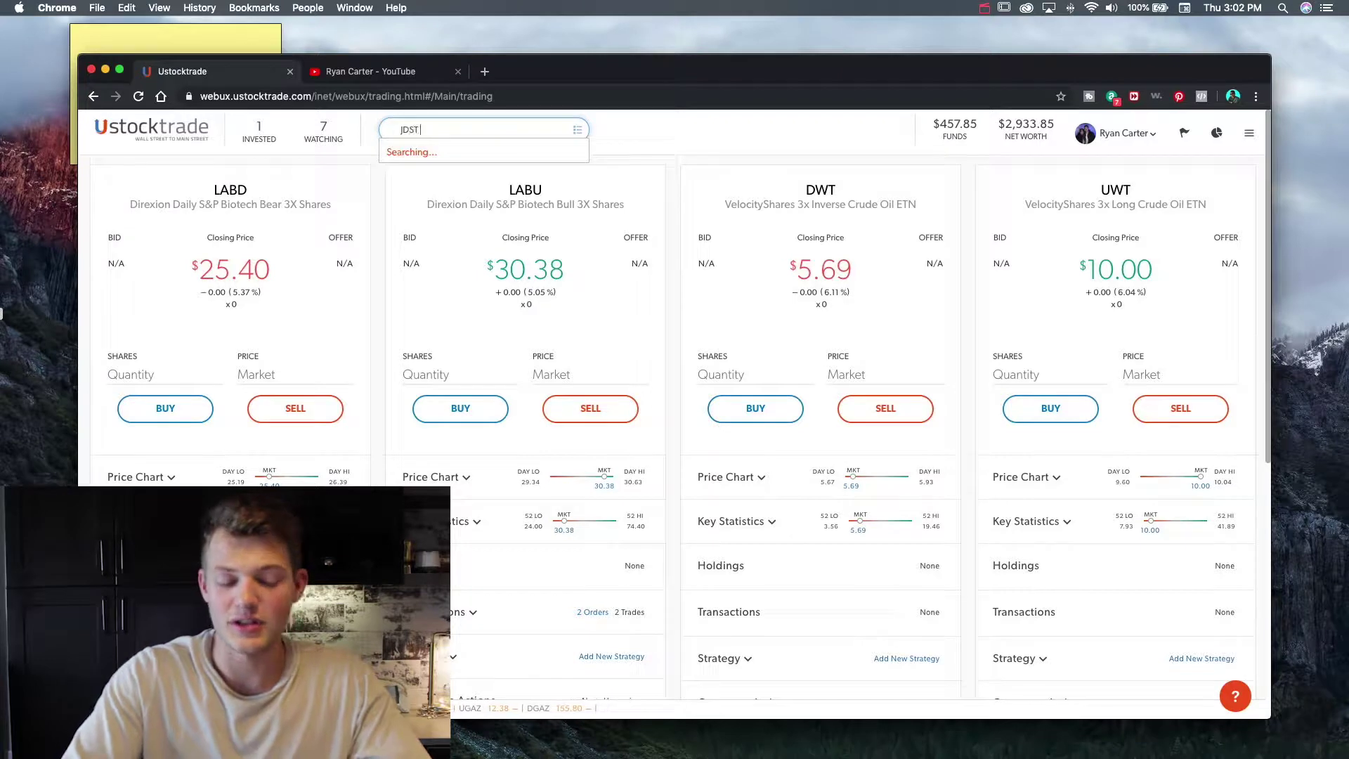
key(Return)
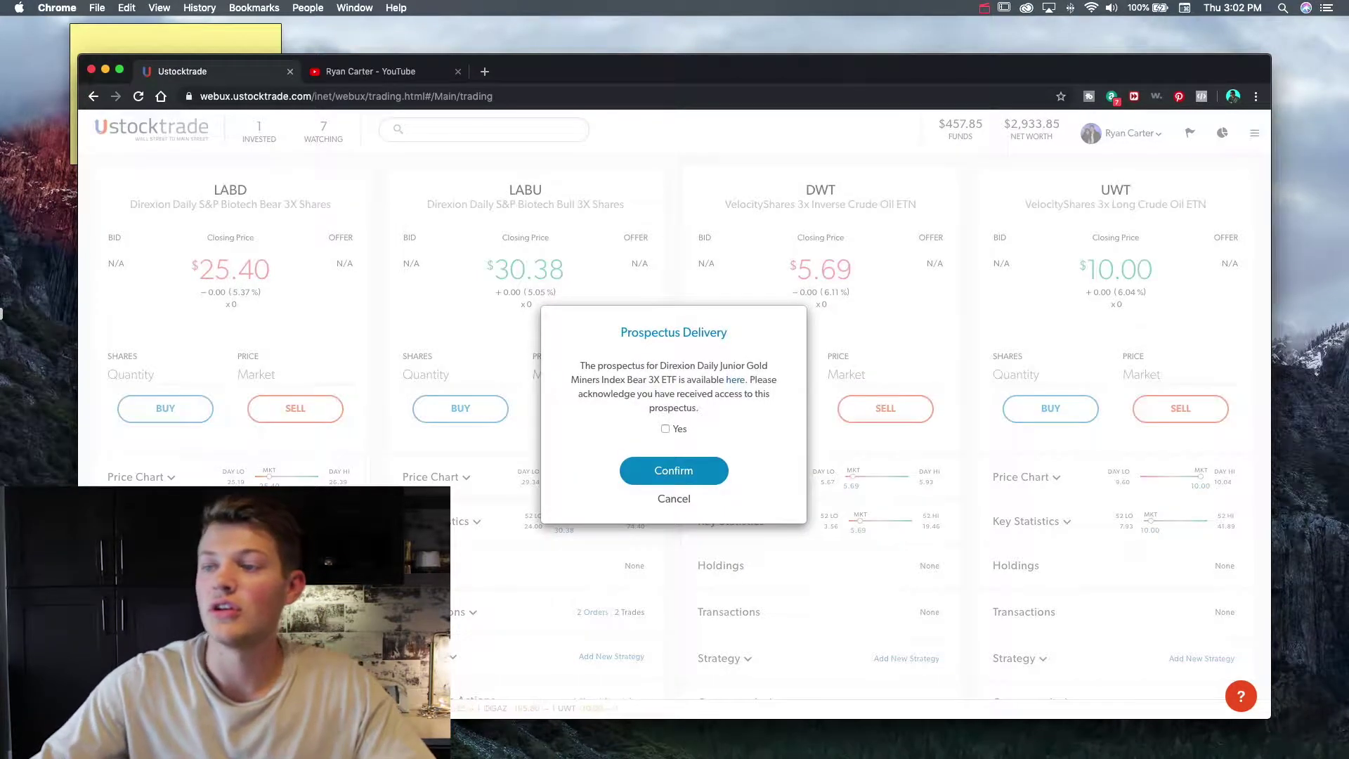
key(Return)
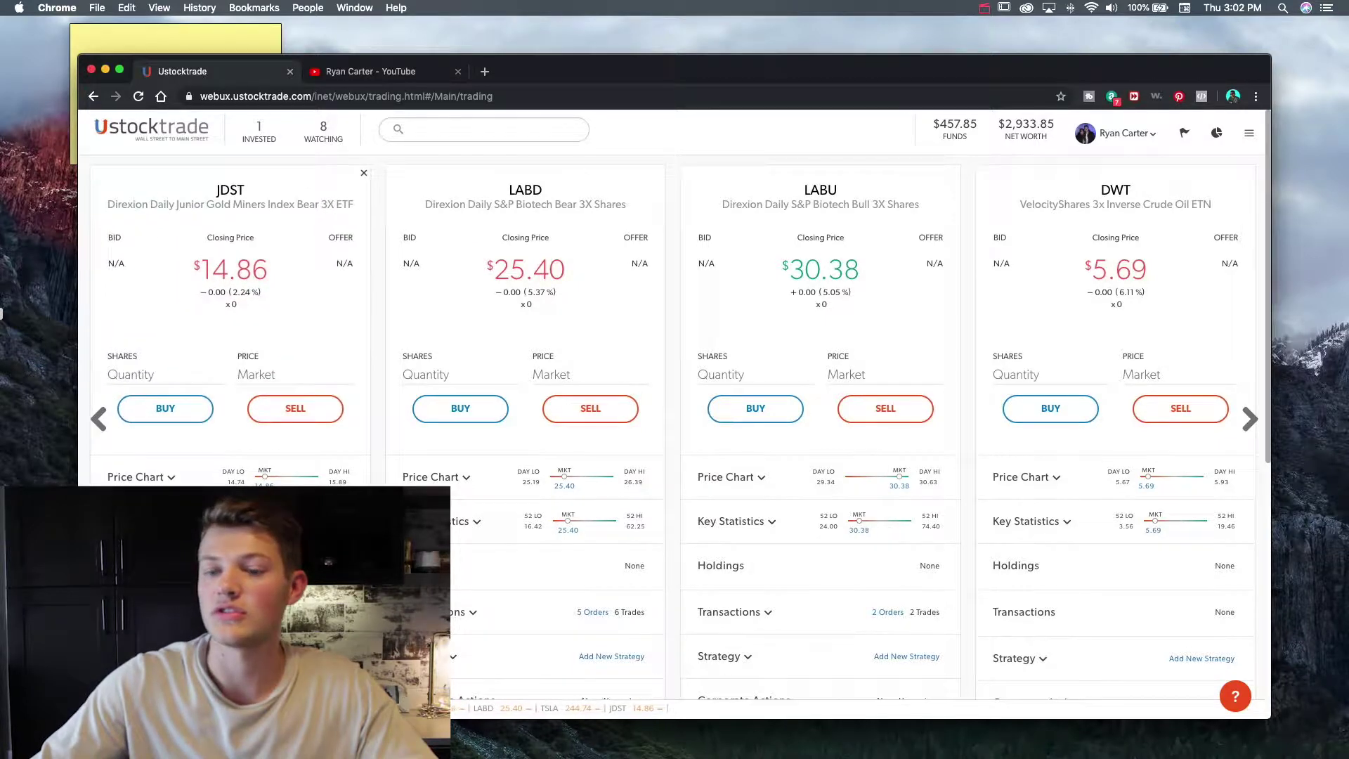
click(363, 172)
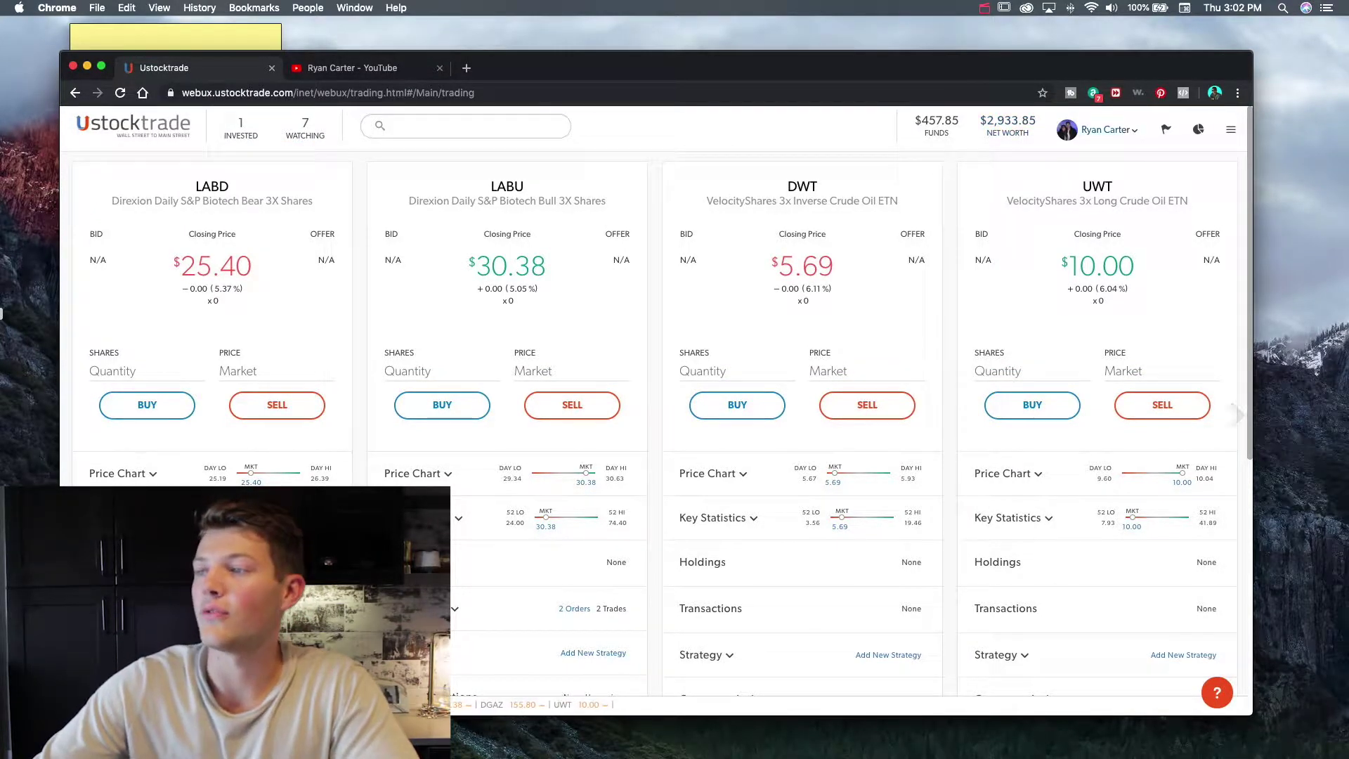
click(1198, 129)
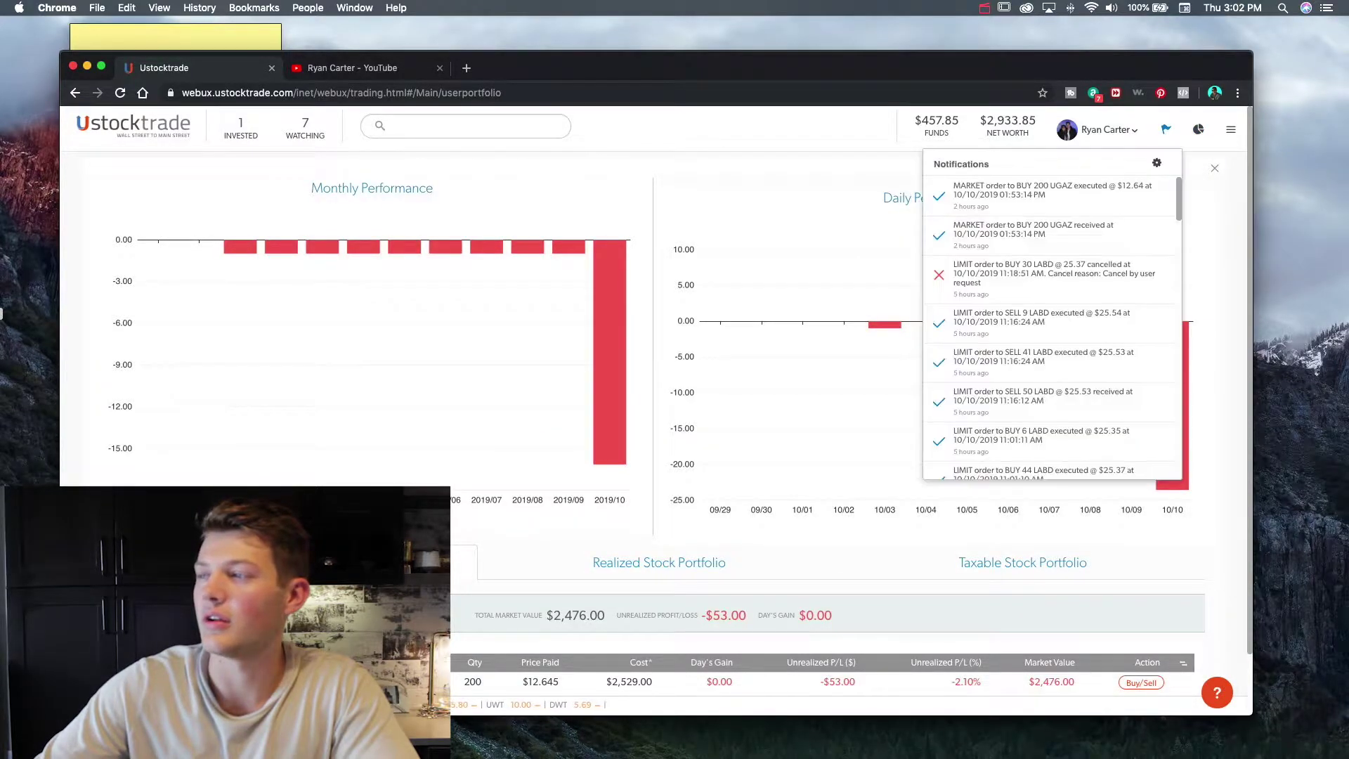
mouse_move(936, 125)
mouse_move(1103, 129)
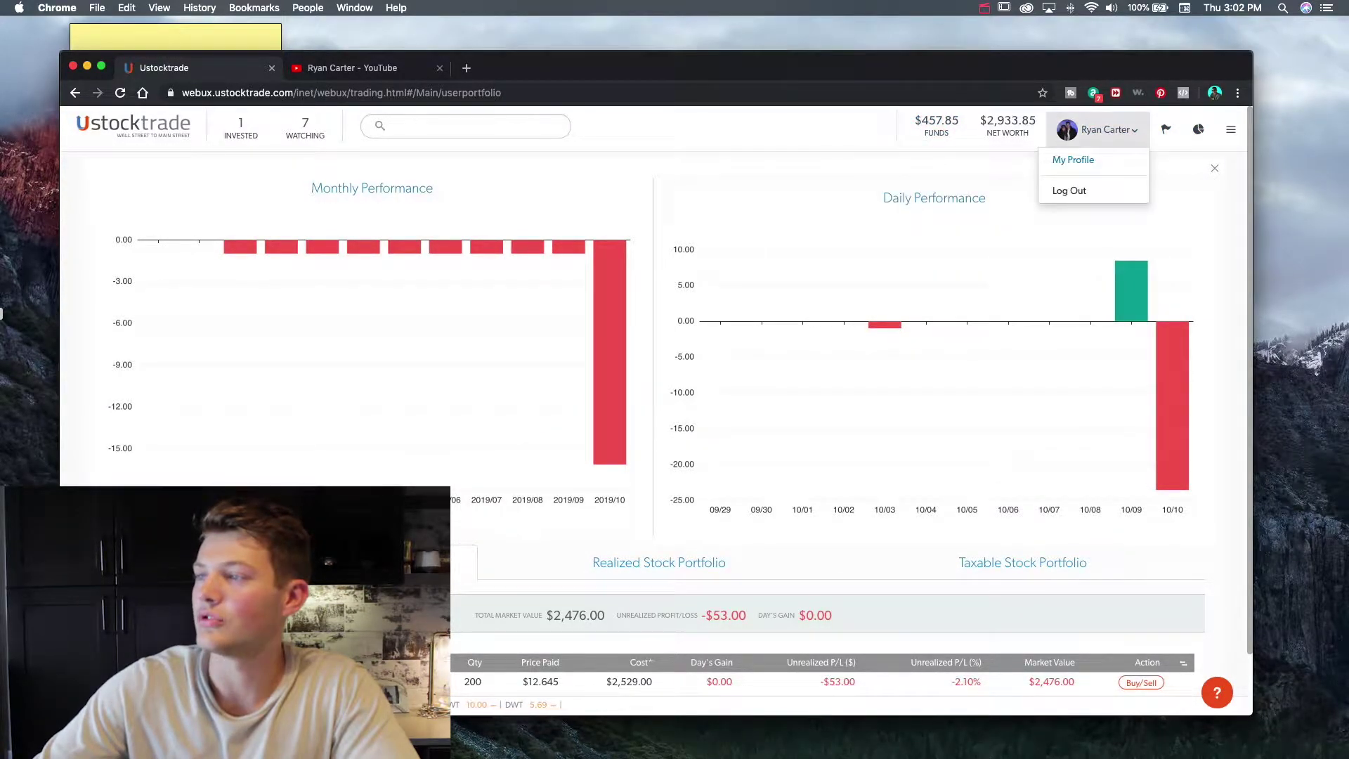
click(1073, 160)
key(Escape)
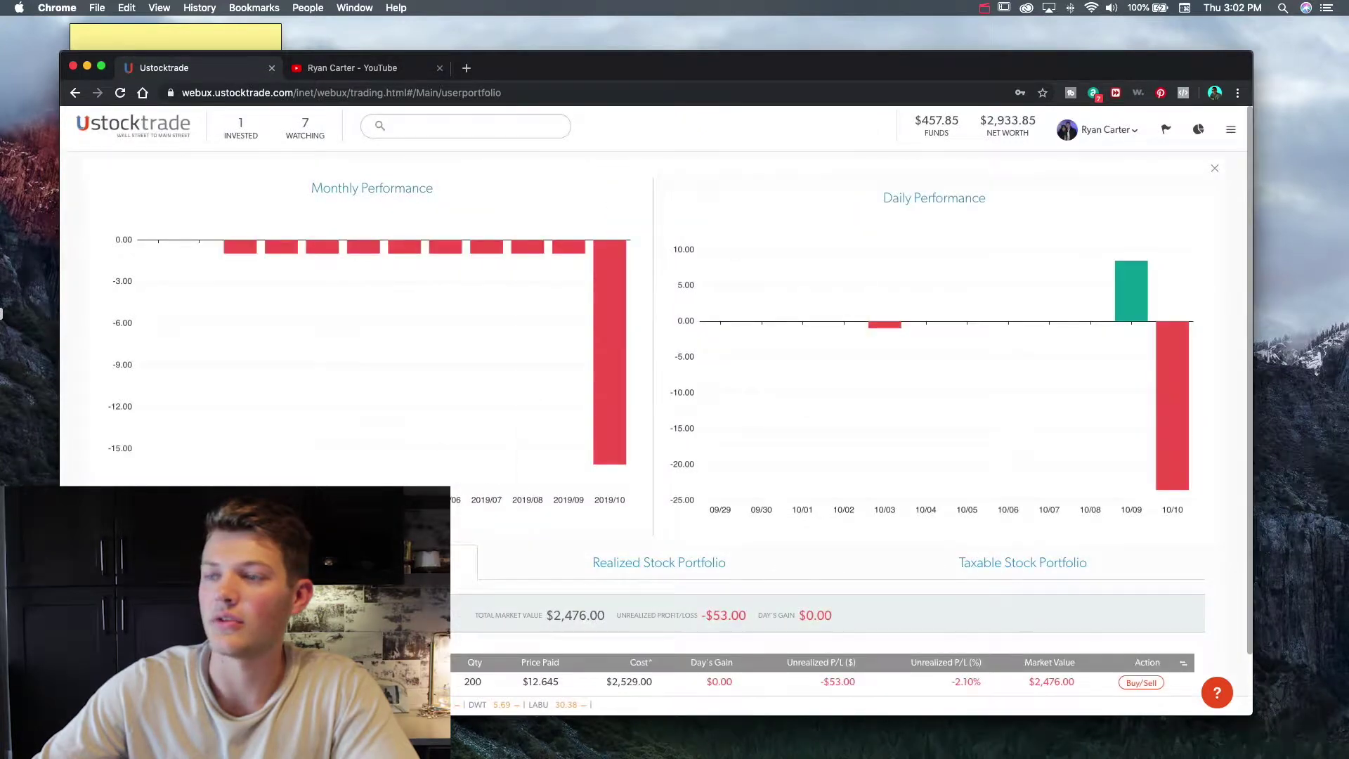
click(1221, 168)
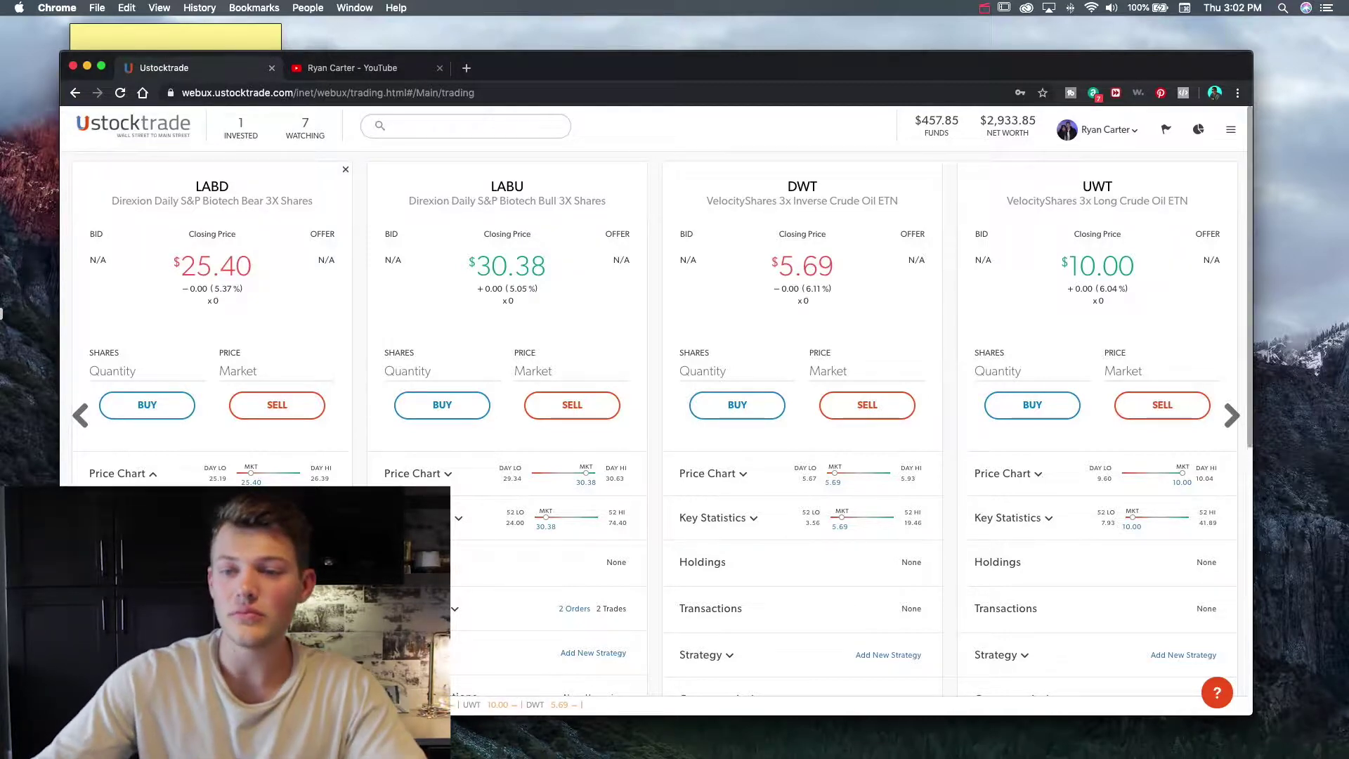
Step: Peek at the LABD price chart, then advance the watchlist to the DGAZ and UGAZ cards
click(119, 474)
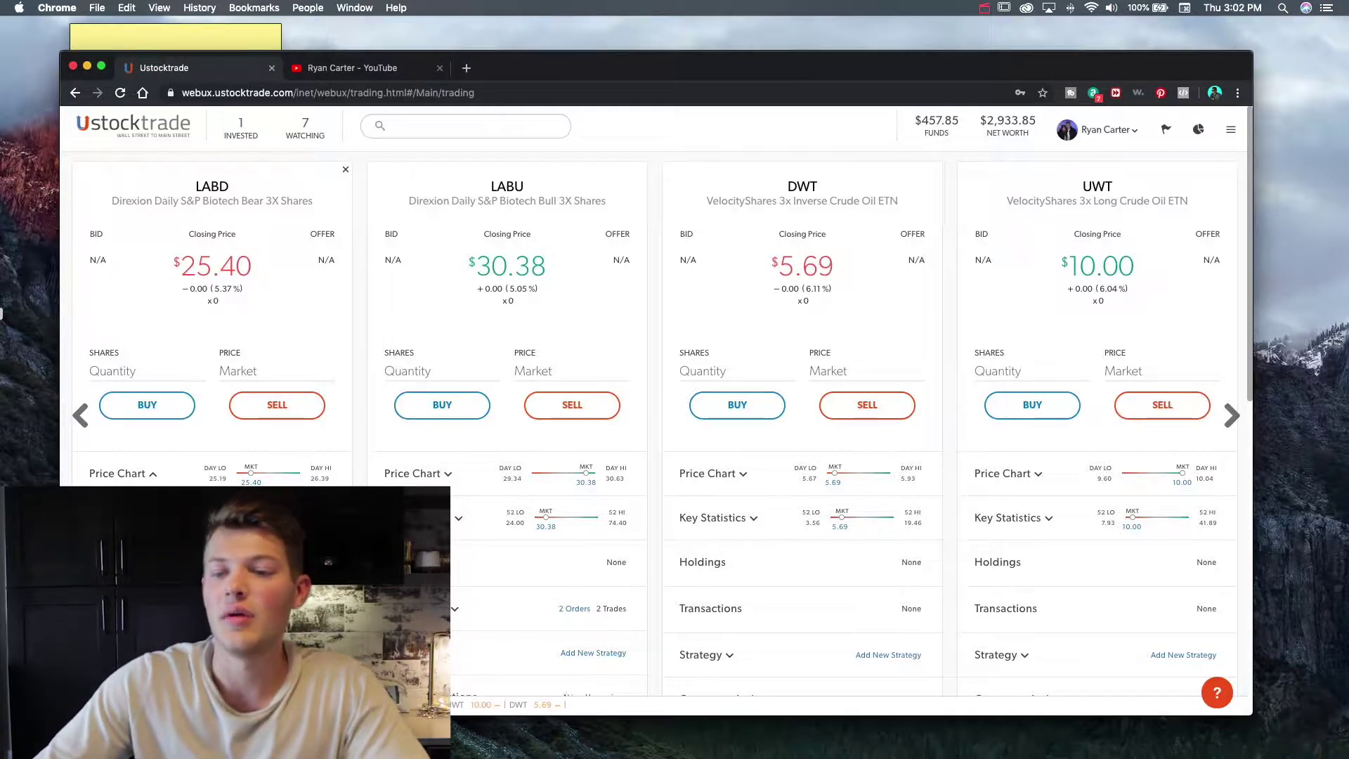
click(120, 475)
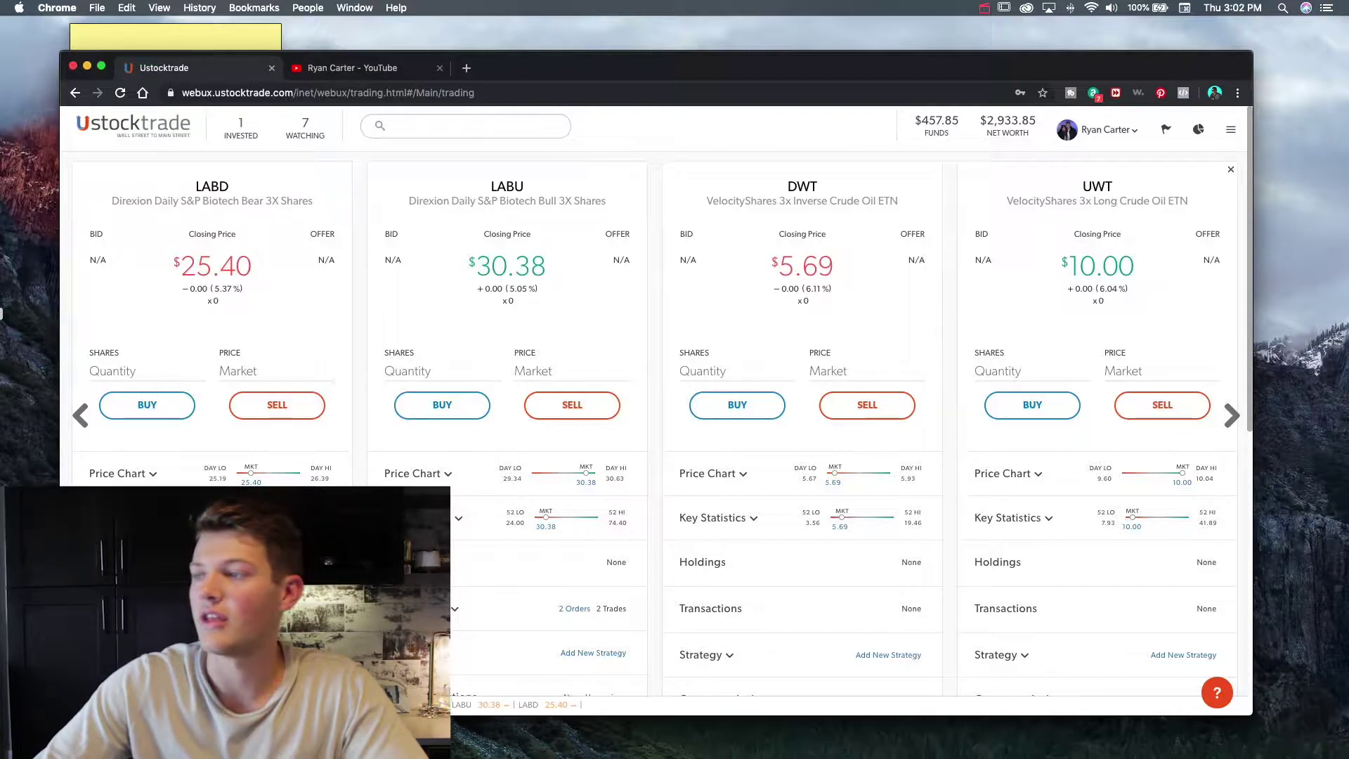
click(1232, 415)
click(1231, 415)
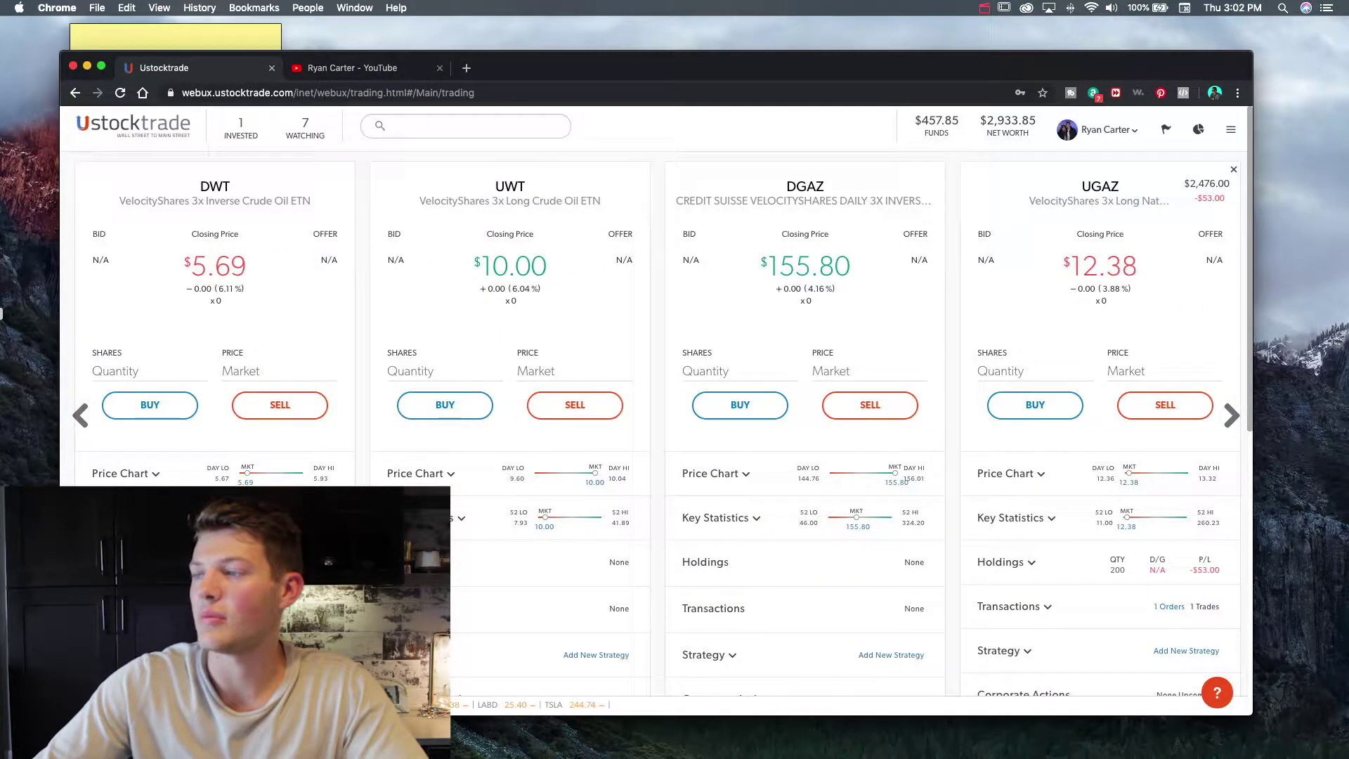
drag(1252, 379, 1301, 380)
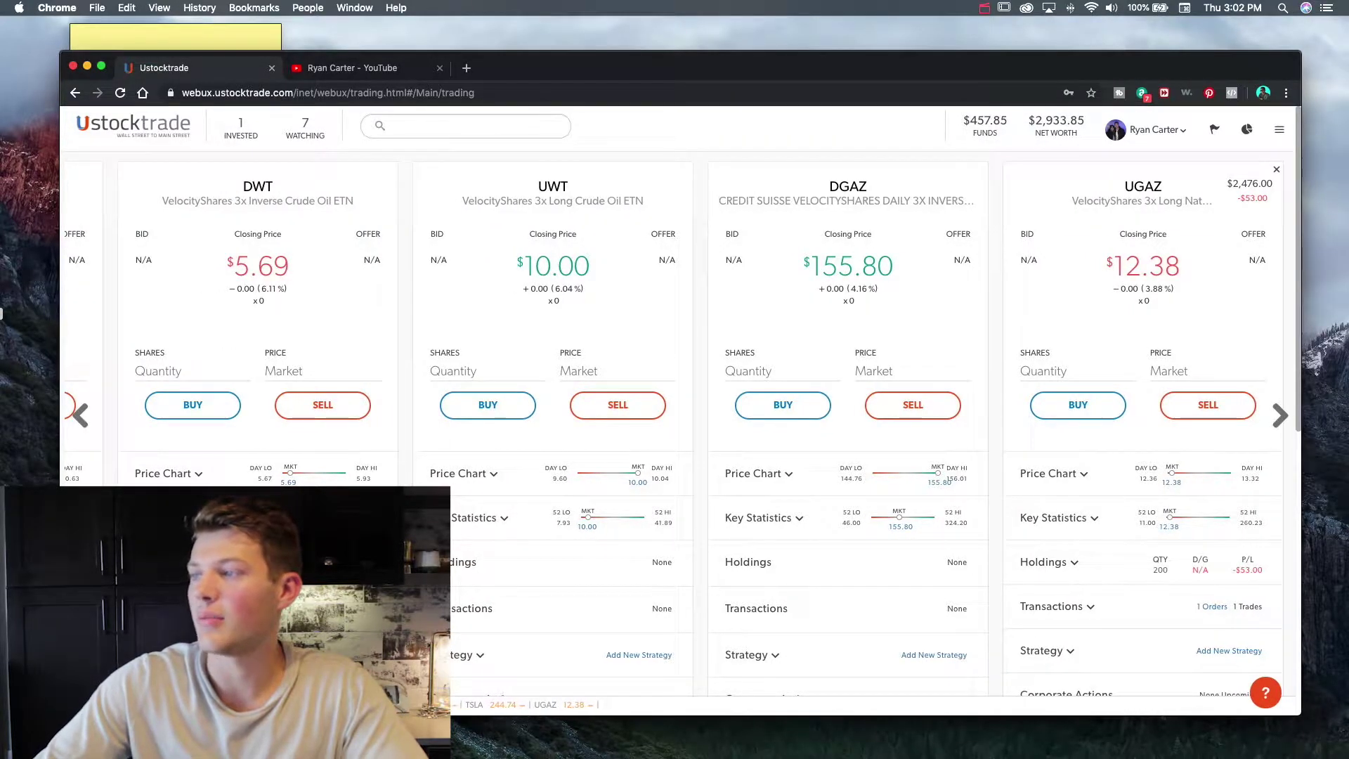
Step: Scroll the cards back to LABD and view the INVESTED list showing the UGAZ holding
mouse_move(1143, 201)
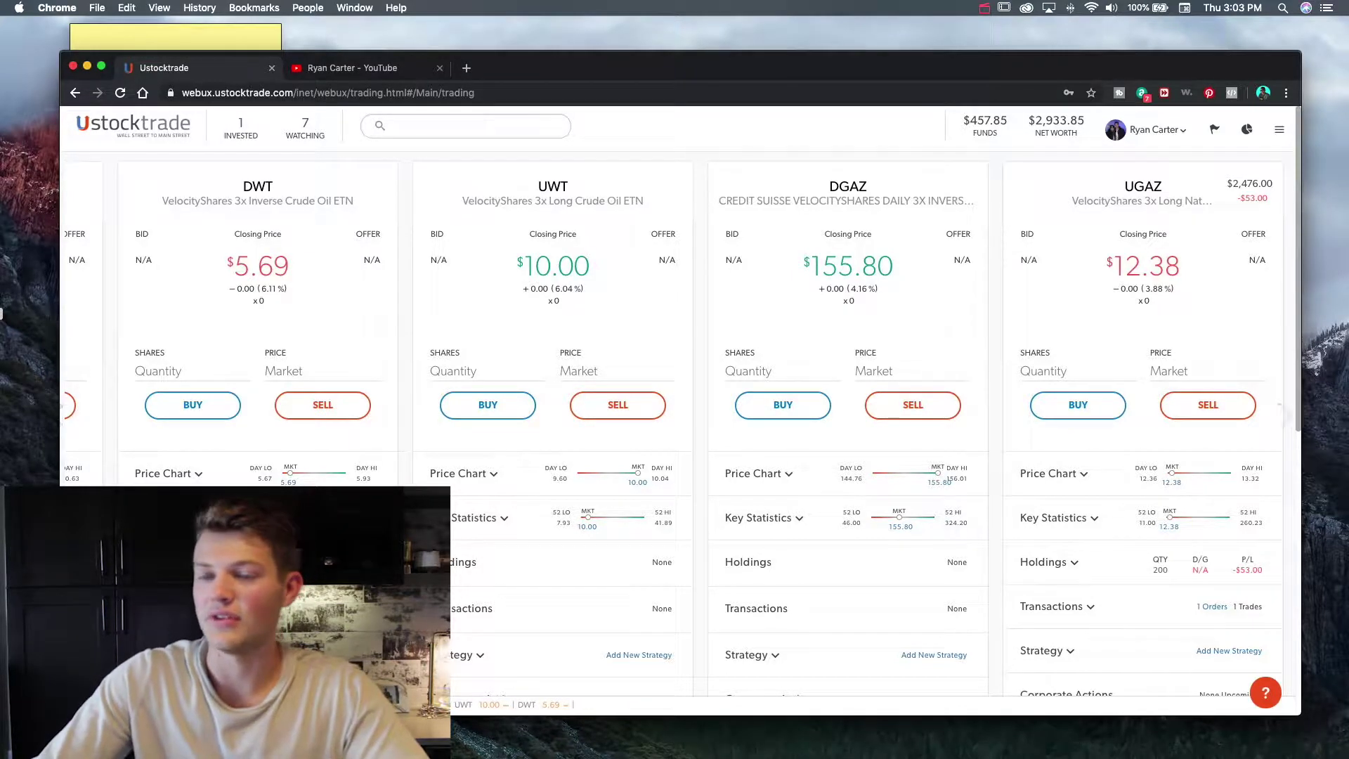
scroll(211, 204, left, 5)
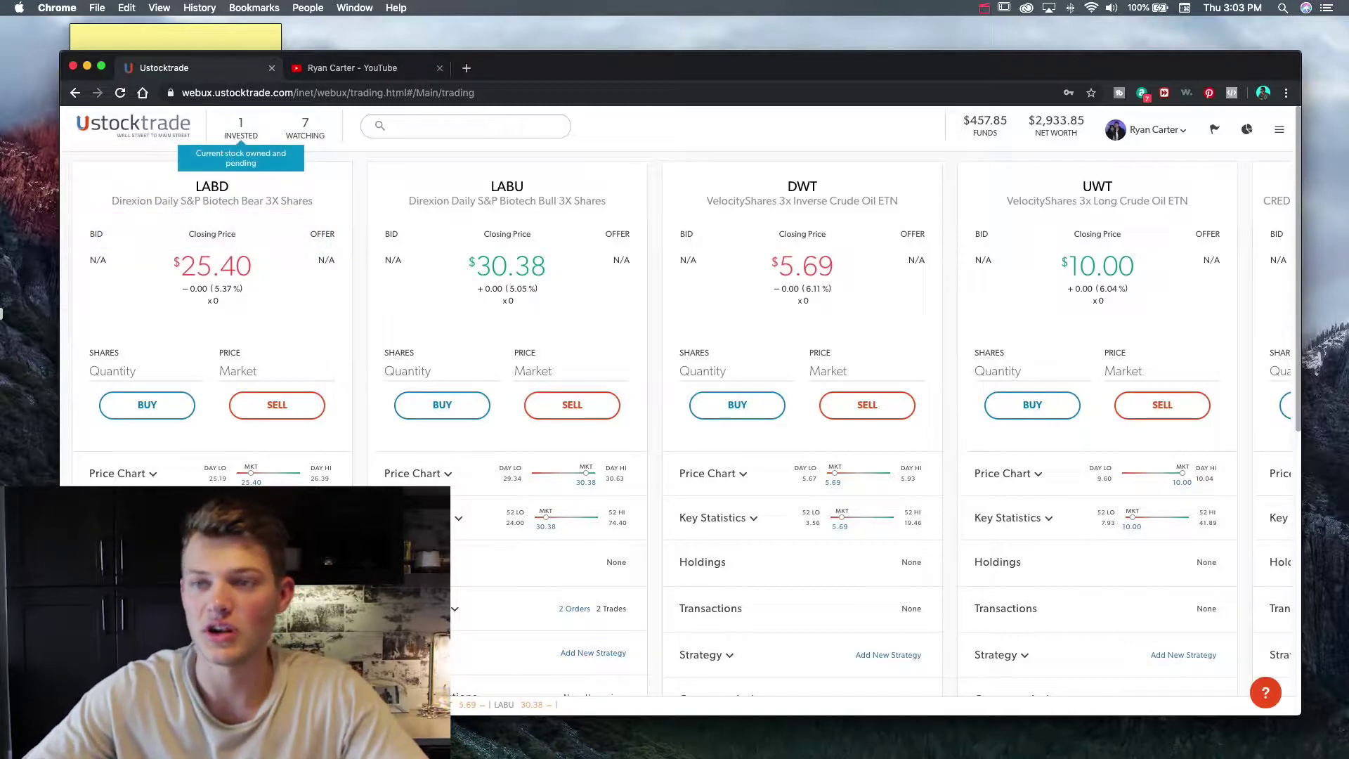
click(240, 128)
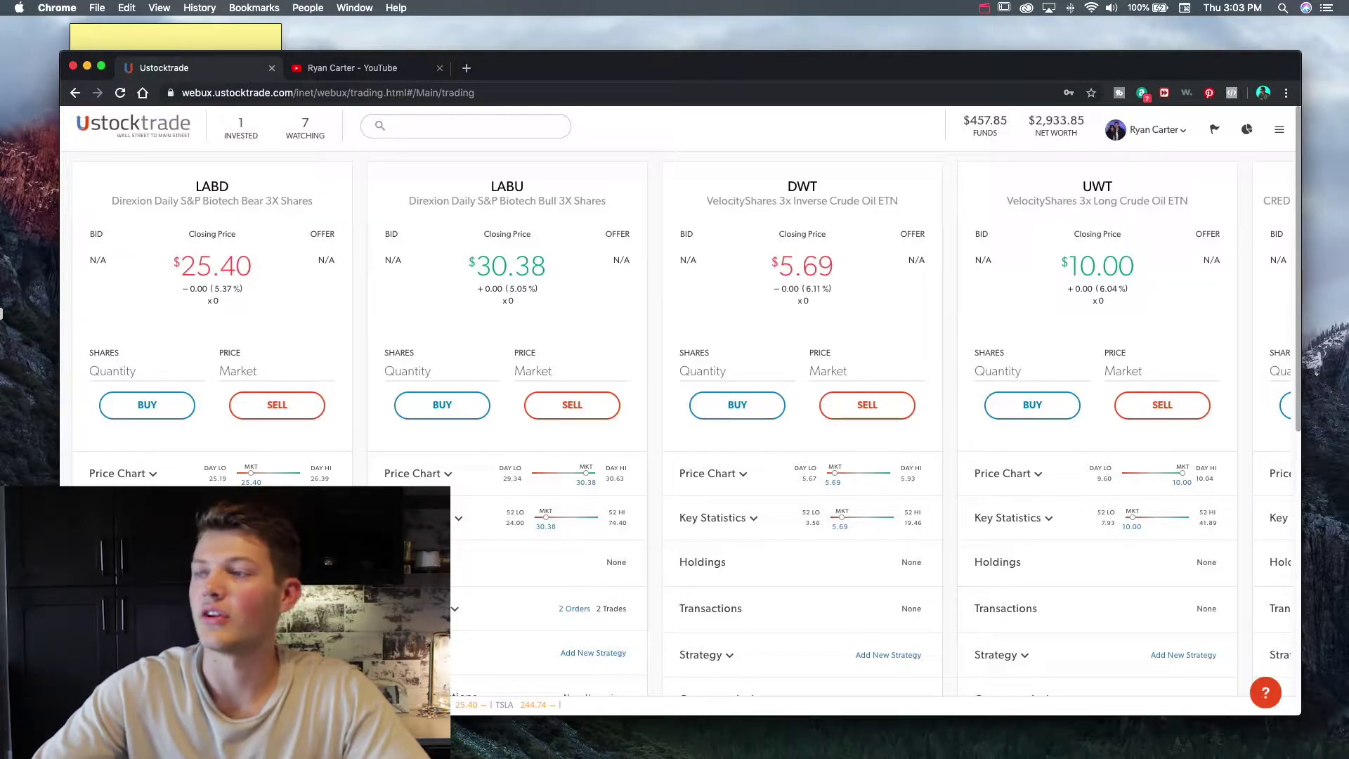
click(289, 134)
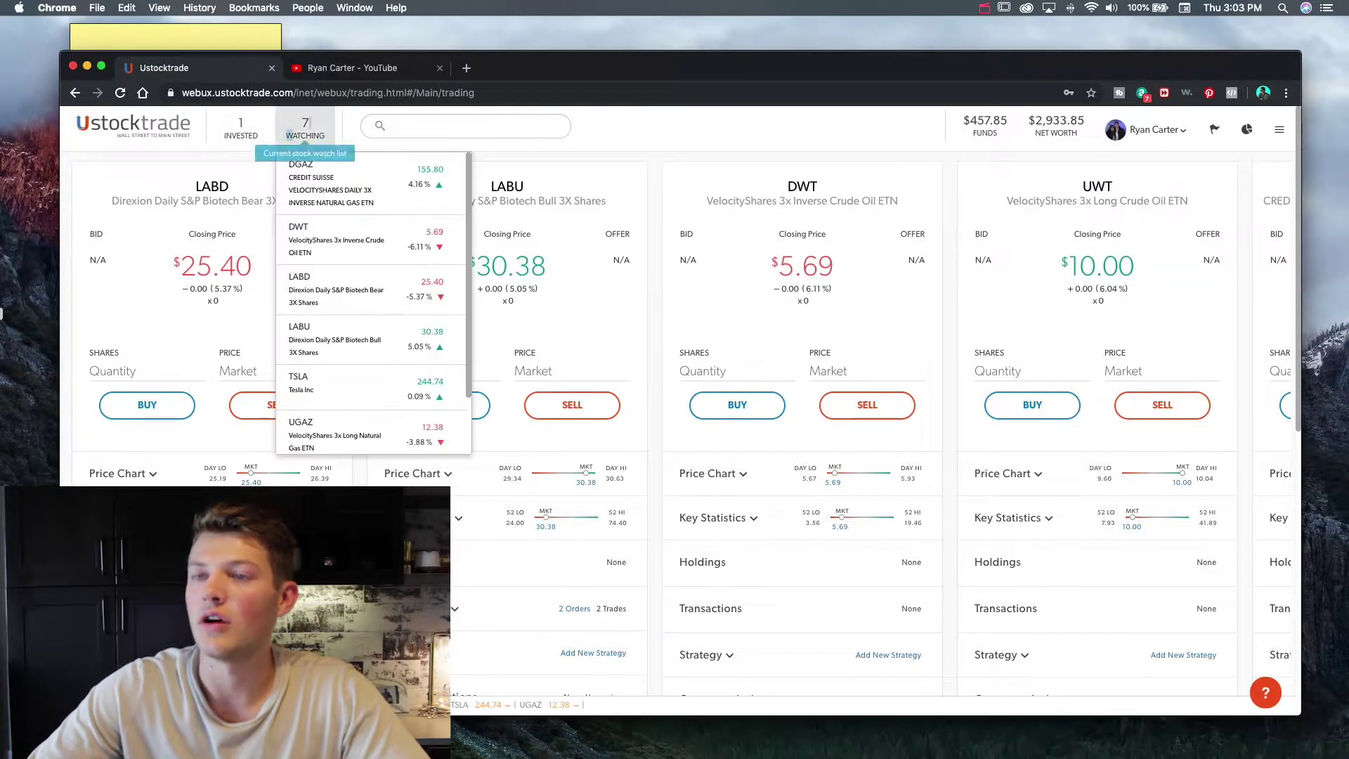
click(288, 134)
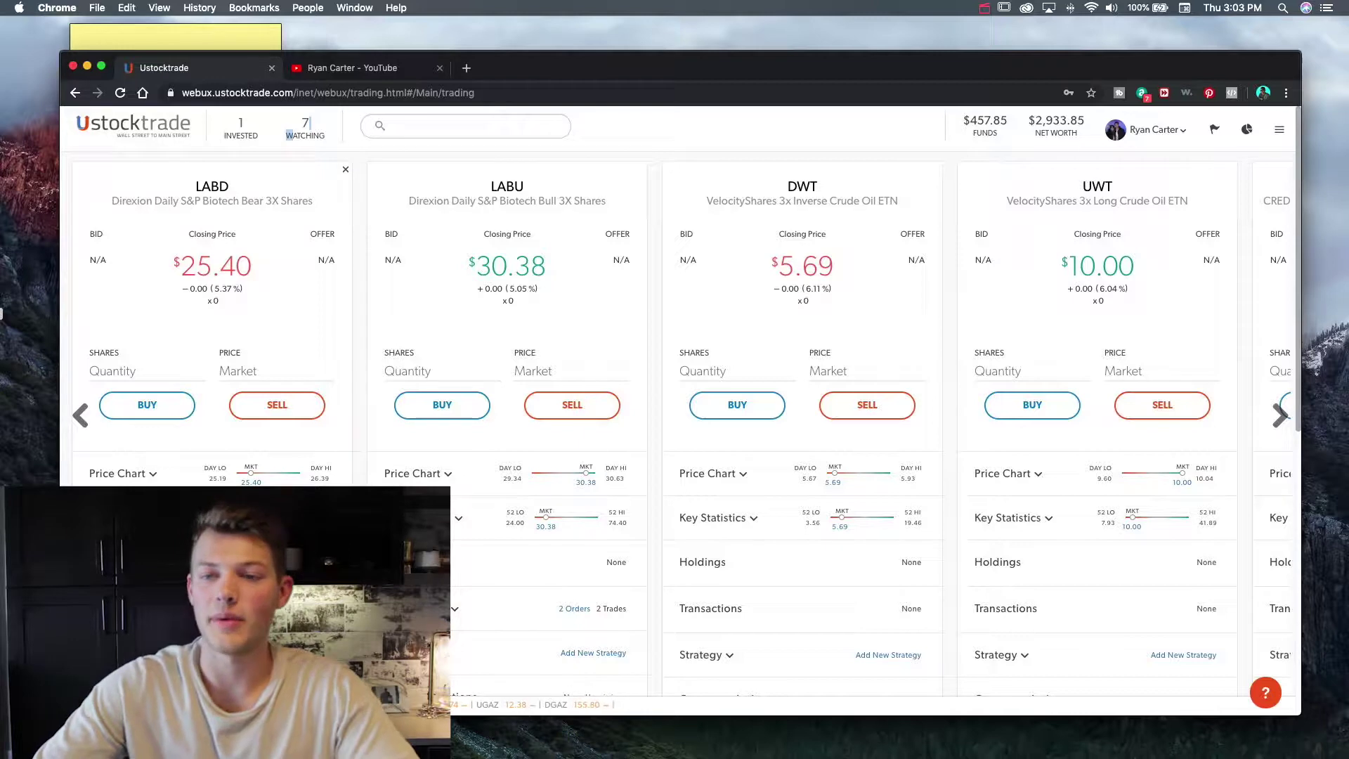
click(90, 371)
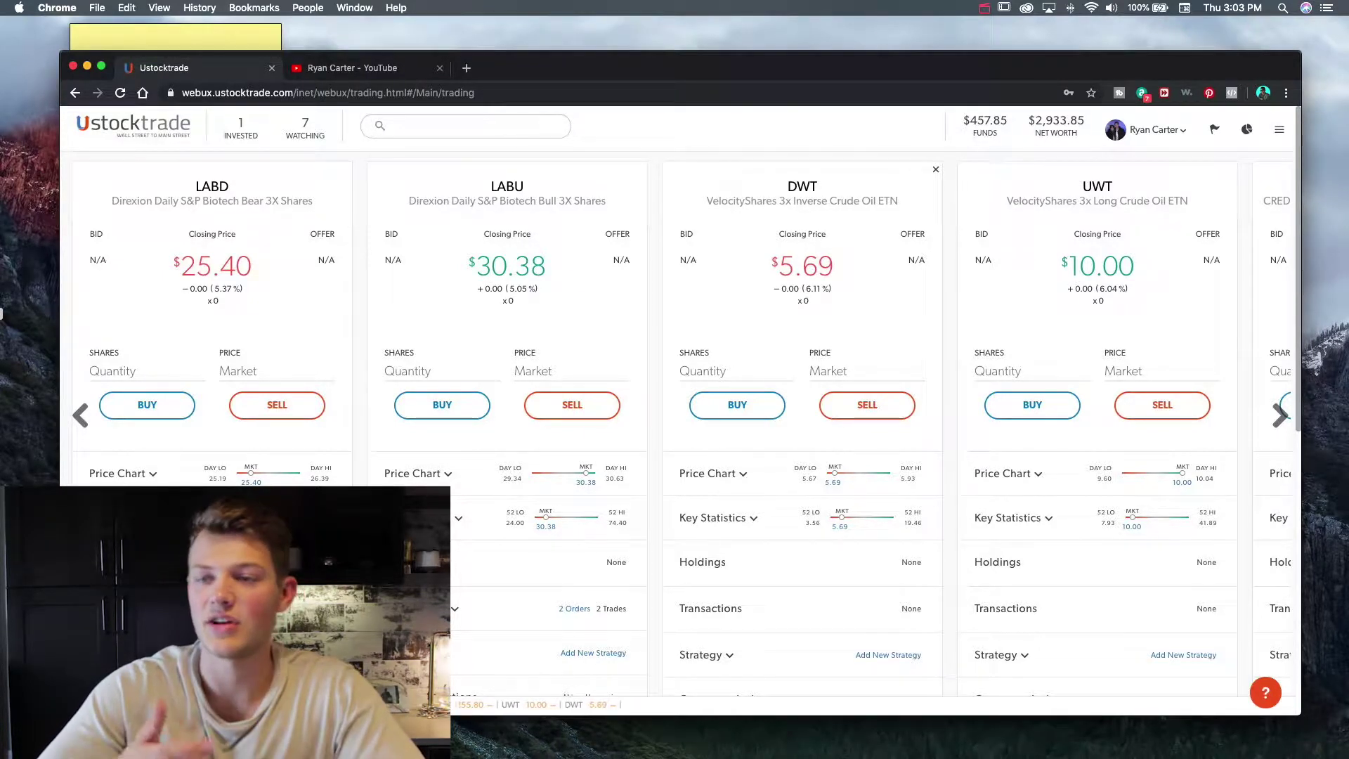
click(112, 371)
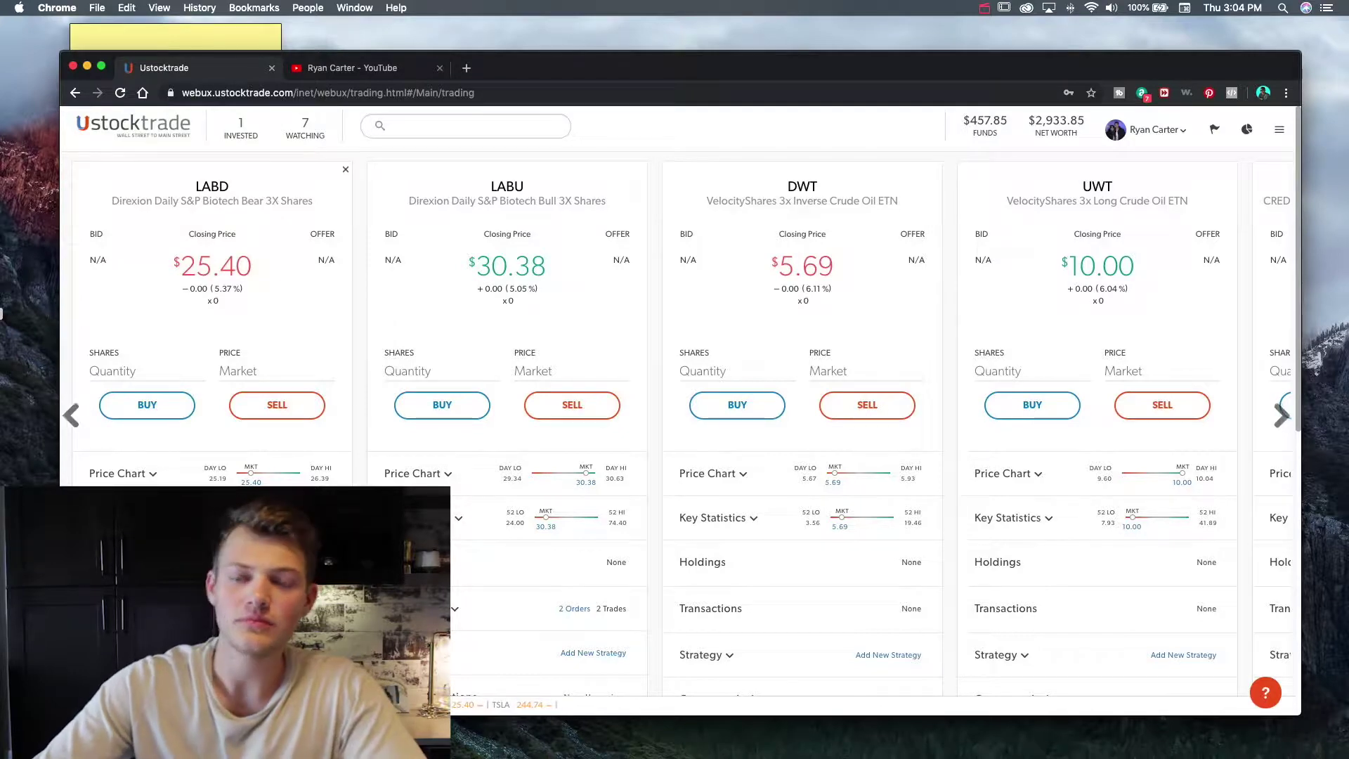
mouse_move(213, 271)
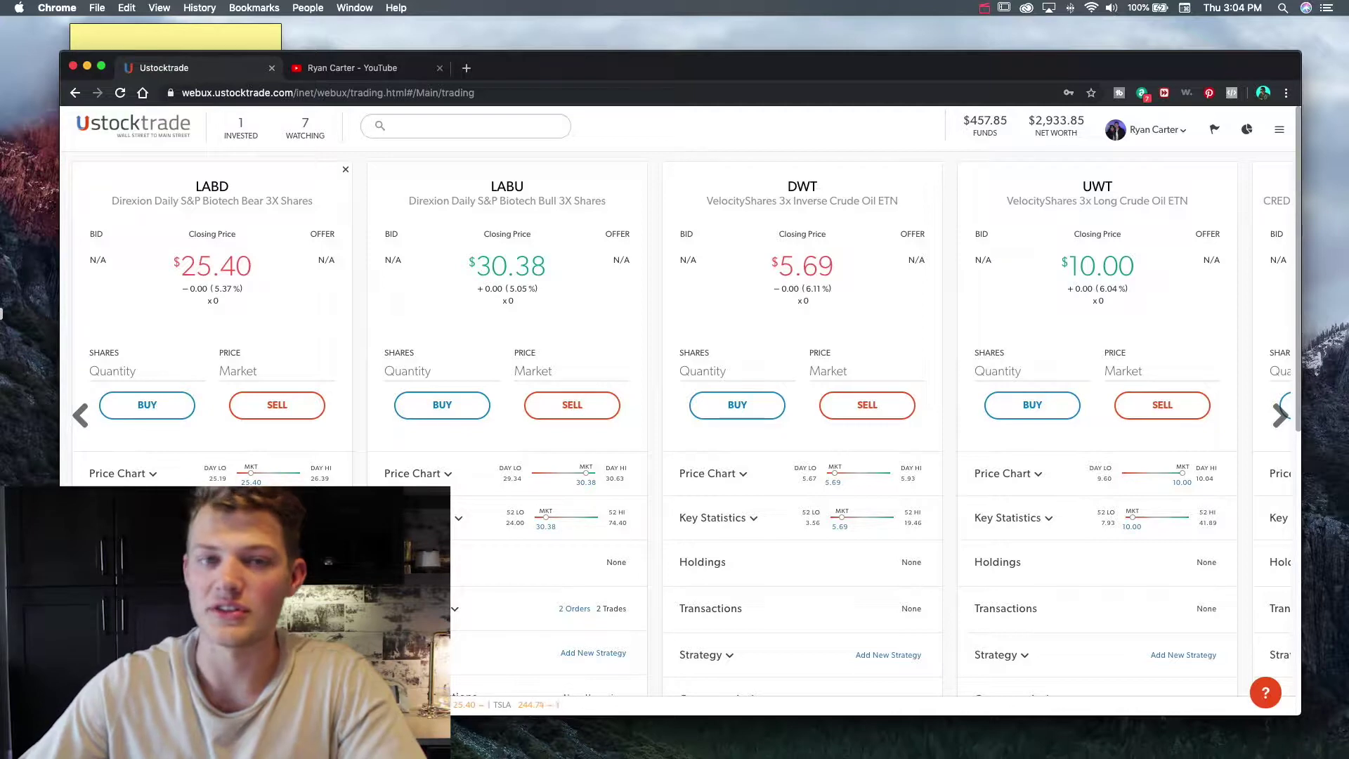
scroll(506, 352, down, 5)
scroll(506, 351, up, 5)
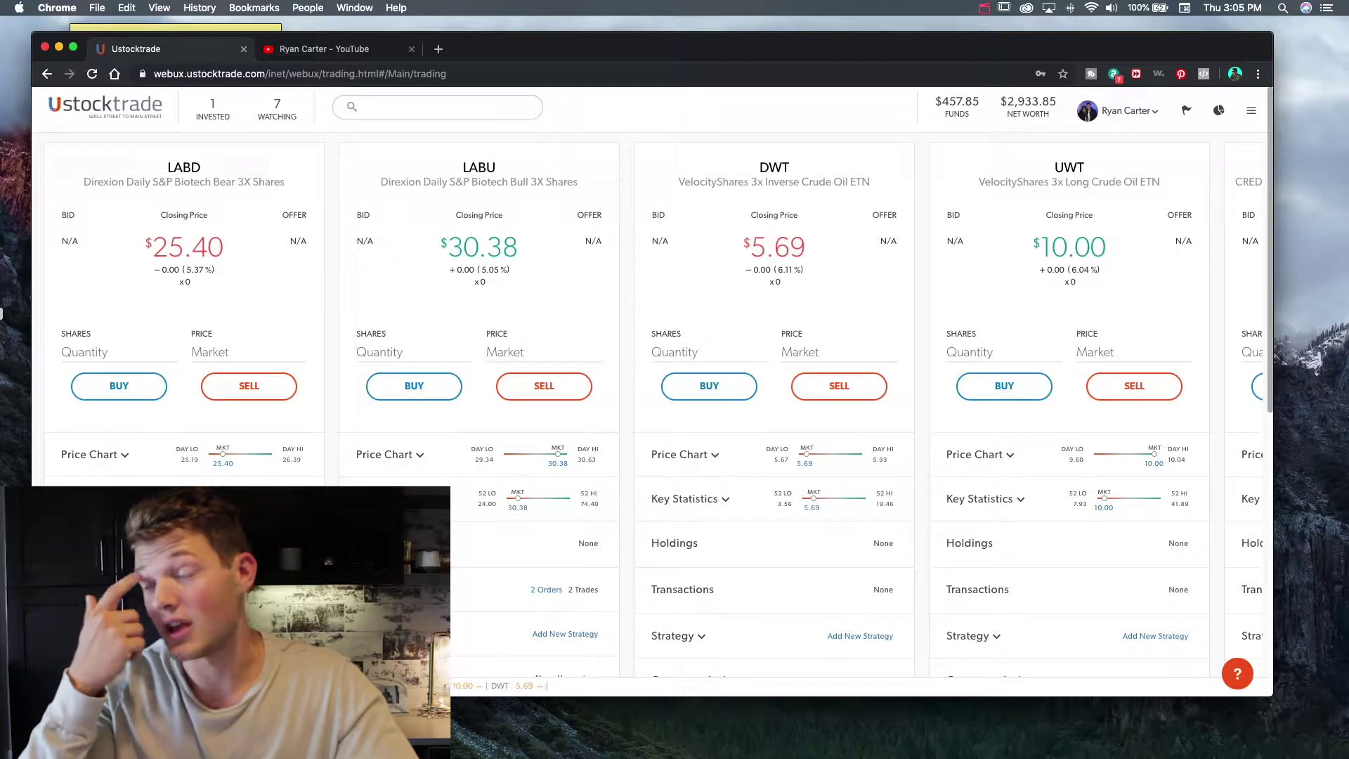
scroll(650, 316, right, 8)
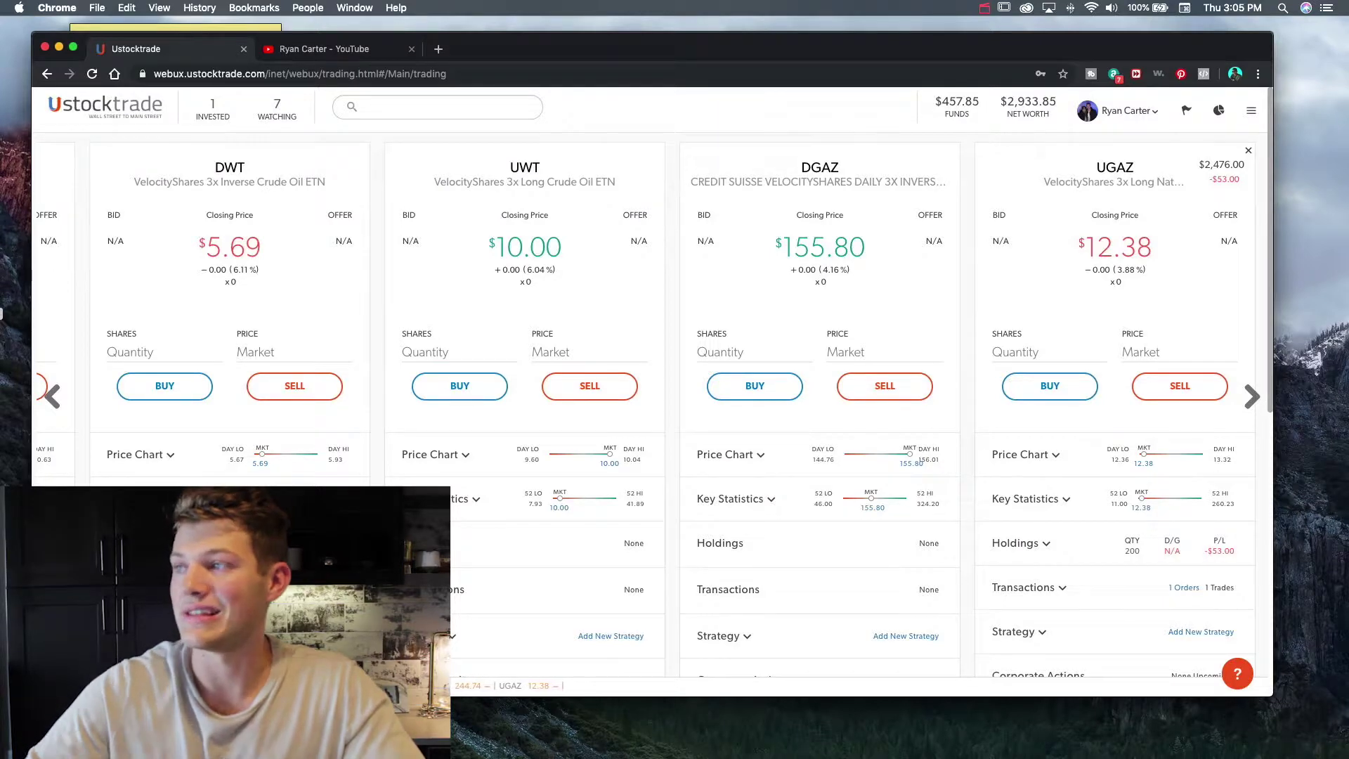
Step: Return the card carousel to show the LABD and LABU cards
click(53, 396)
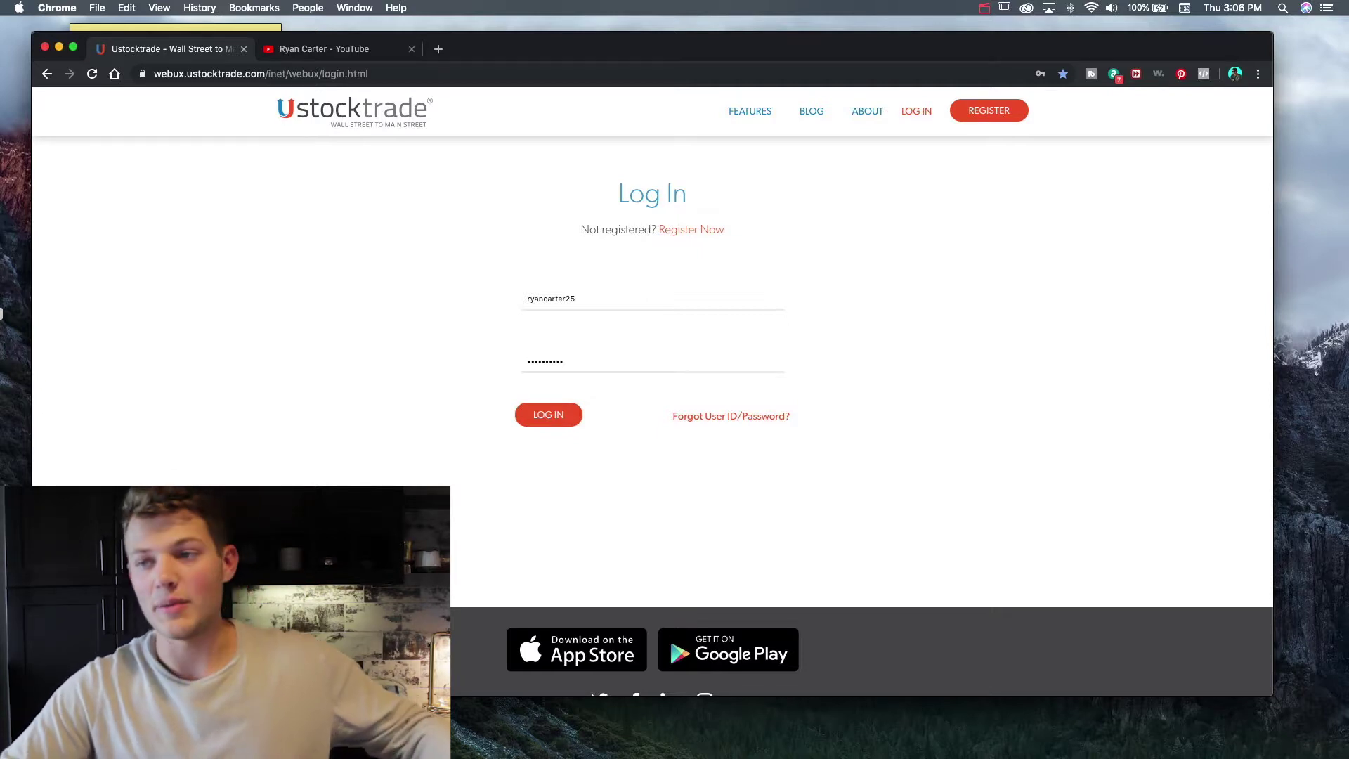
Step: Log in with the prefilled user ID and password to reach the LABD–UWT watchlist
click(548, 415)
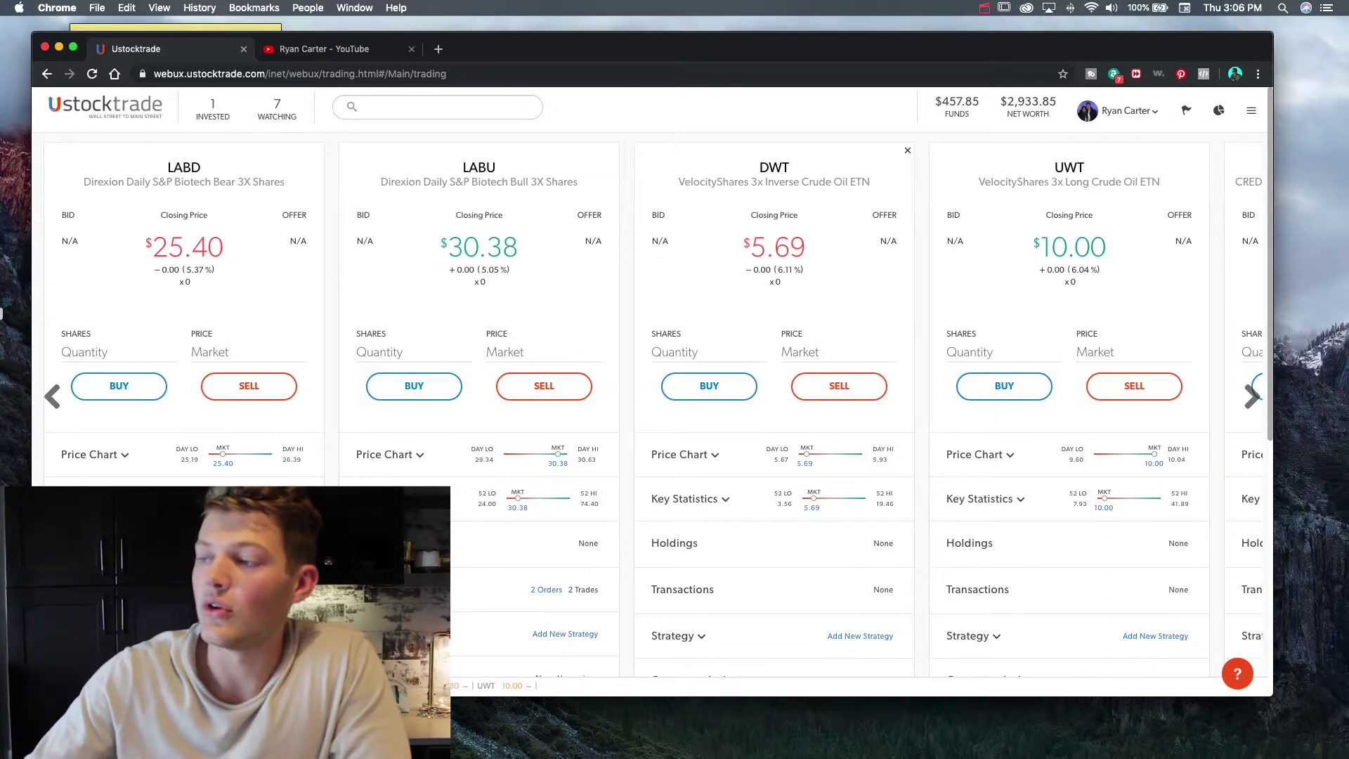
Step: Scroll the watchlist cards toward UGAZ and bring the Excel Book2 P/L trade log forward
scroll(649, 410, right, 5)
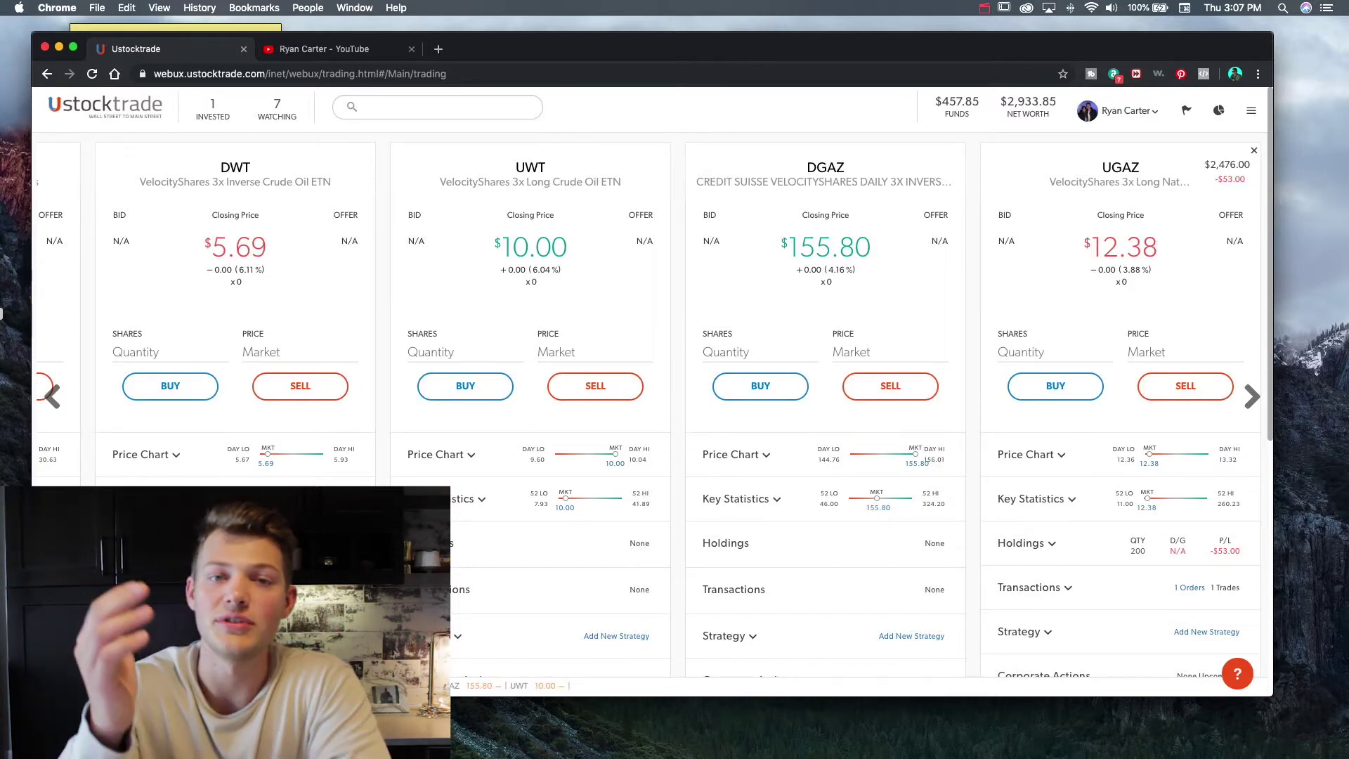
key(ctrl+Up)
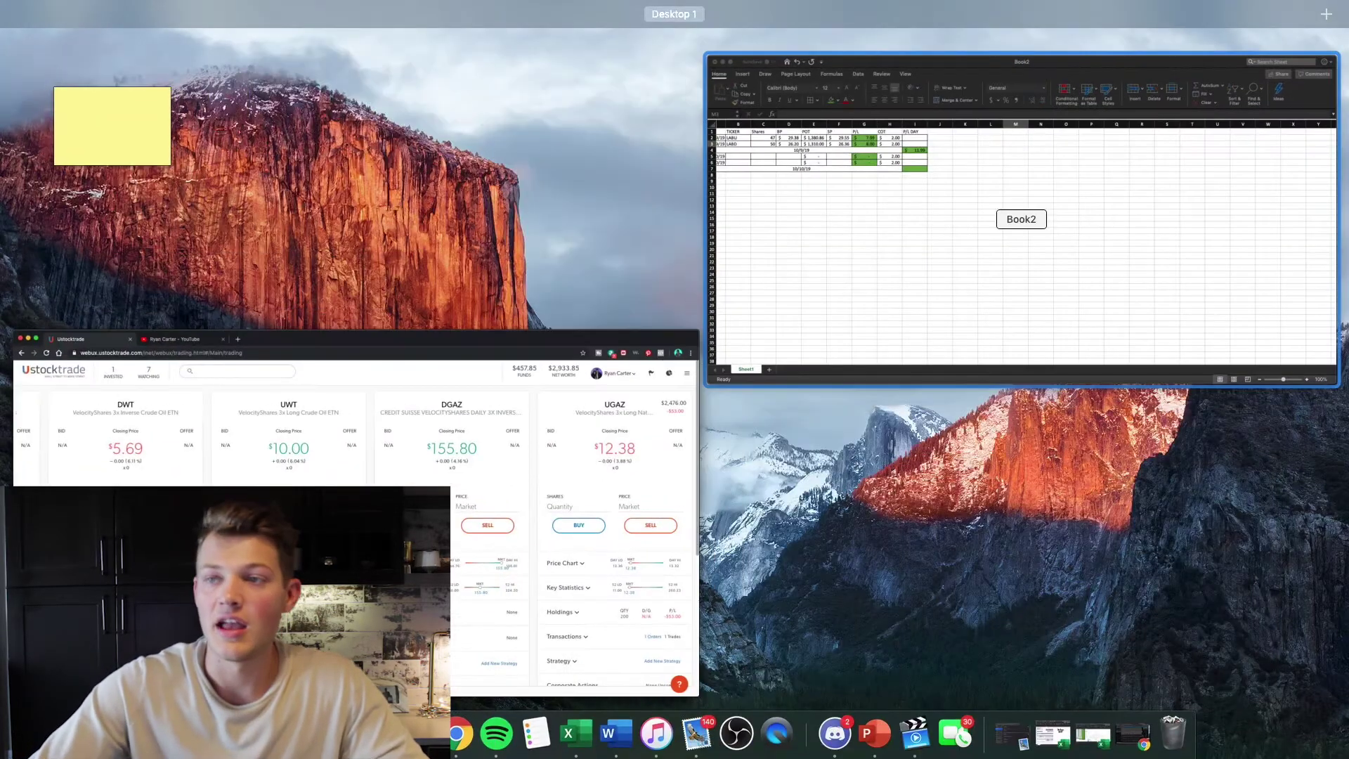
click(1018, 218)
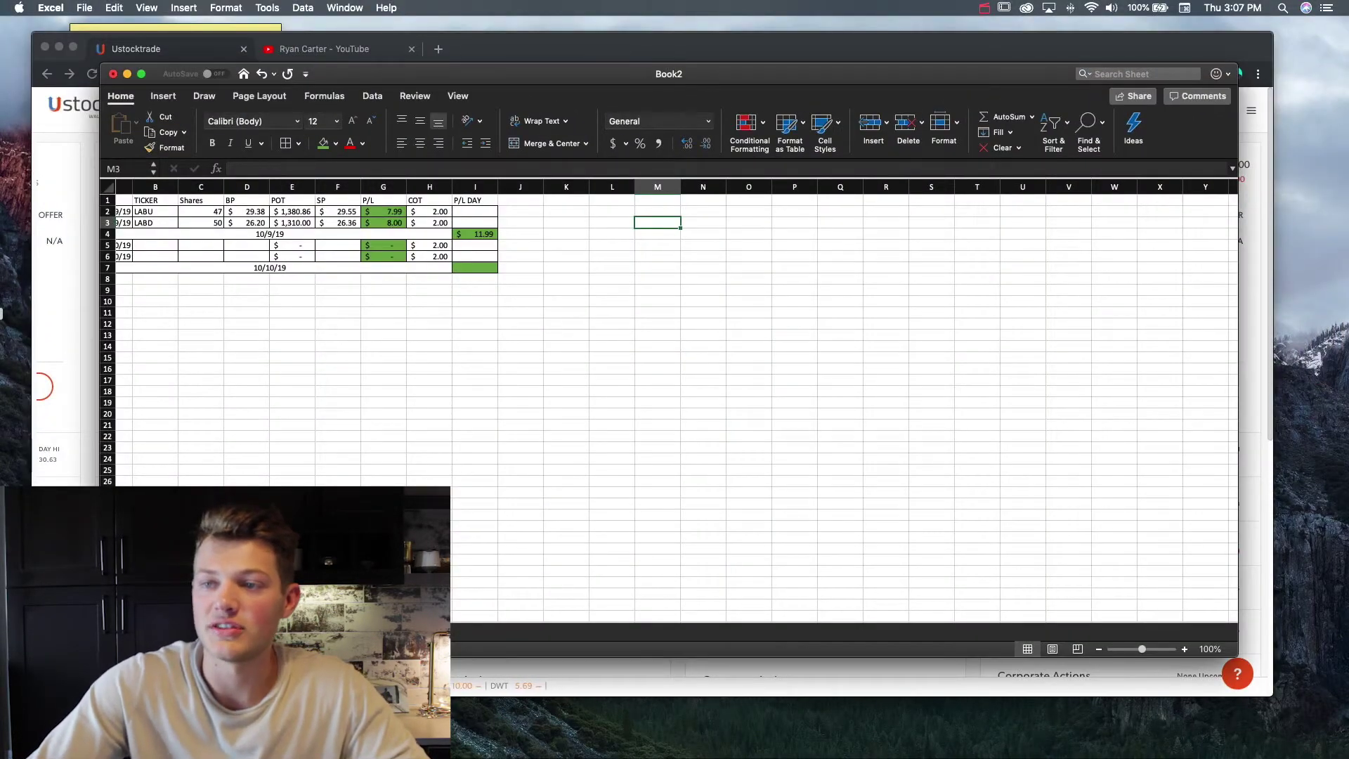
Step: Scroll through the trade log, then switch back to the Ustocktrade trading page
scroll(675, 400, left, 2)
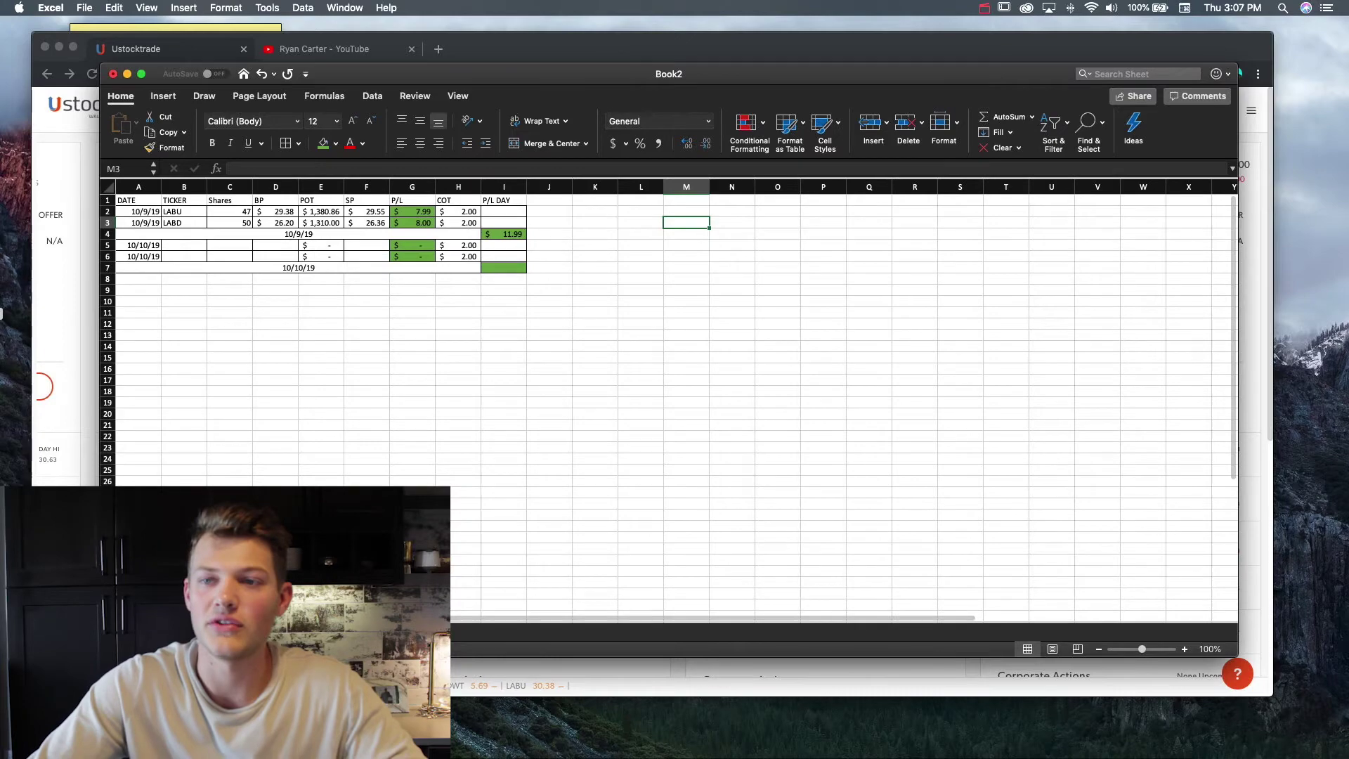
key(ctrl+Up)
click(354, 512)
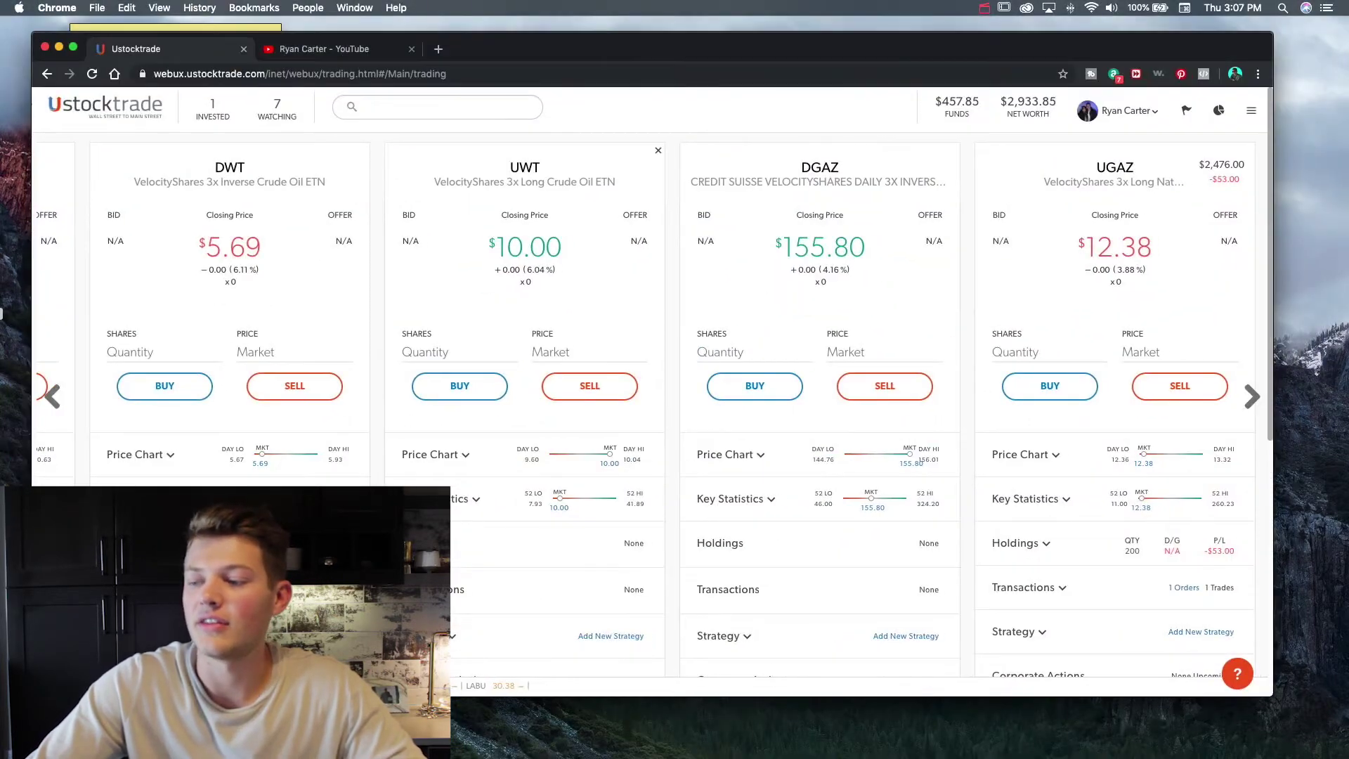